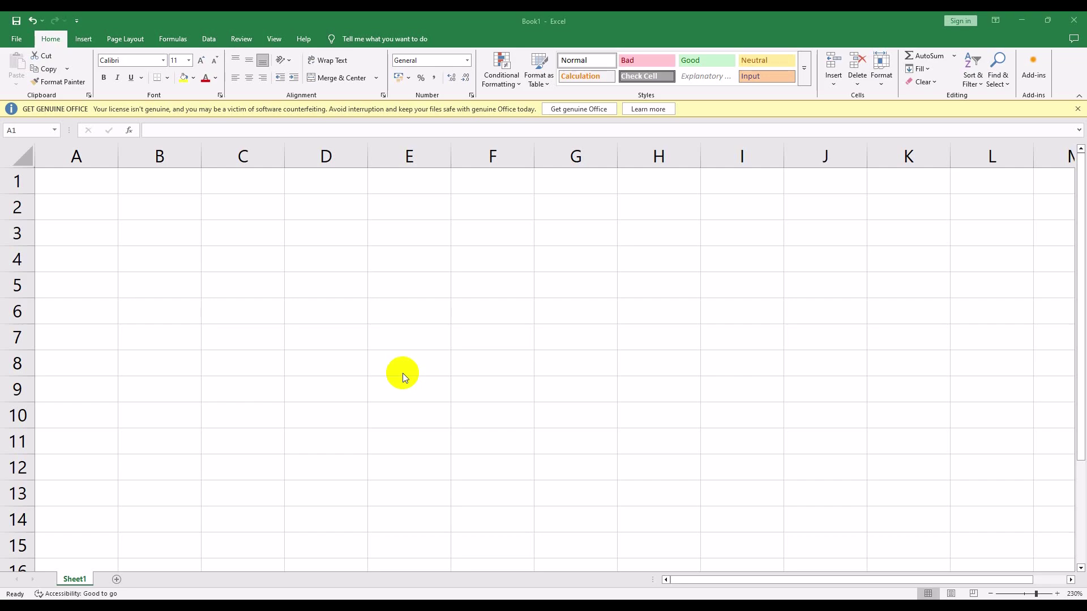
# Paste the headers Order ID through Sales ($) into row 1 and widen column A
pyautogui.click(66, 178)
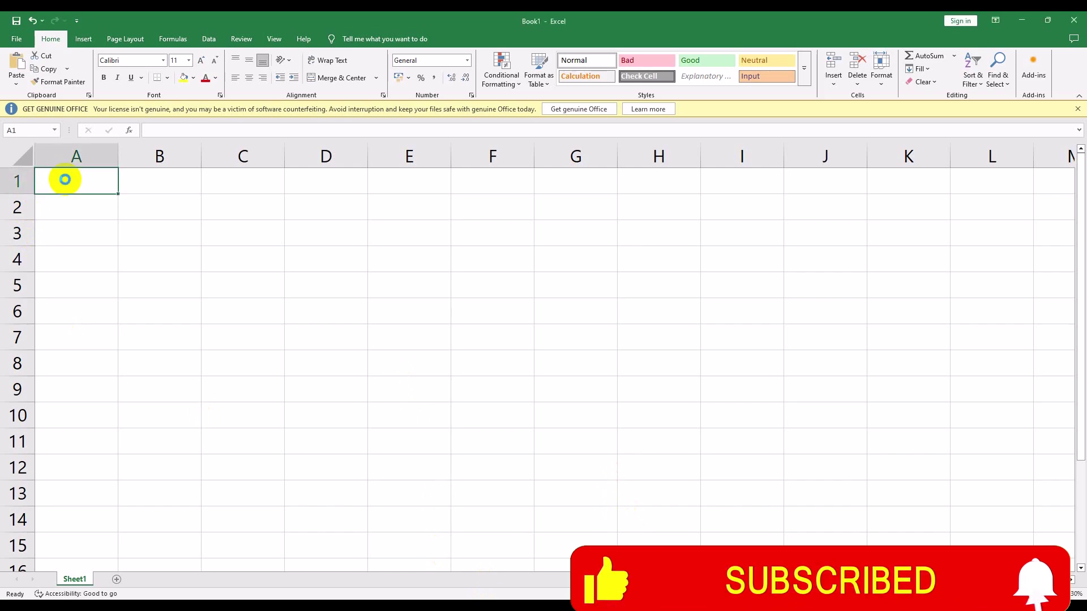
pyautogui.write('Order ID\tProduct\tCategory\tSalesperson\tRegion\tSales ($)')
pyautogui.click(187, 184)
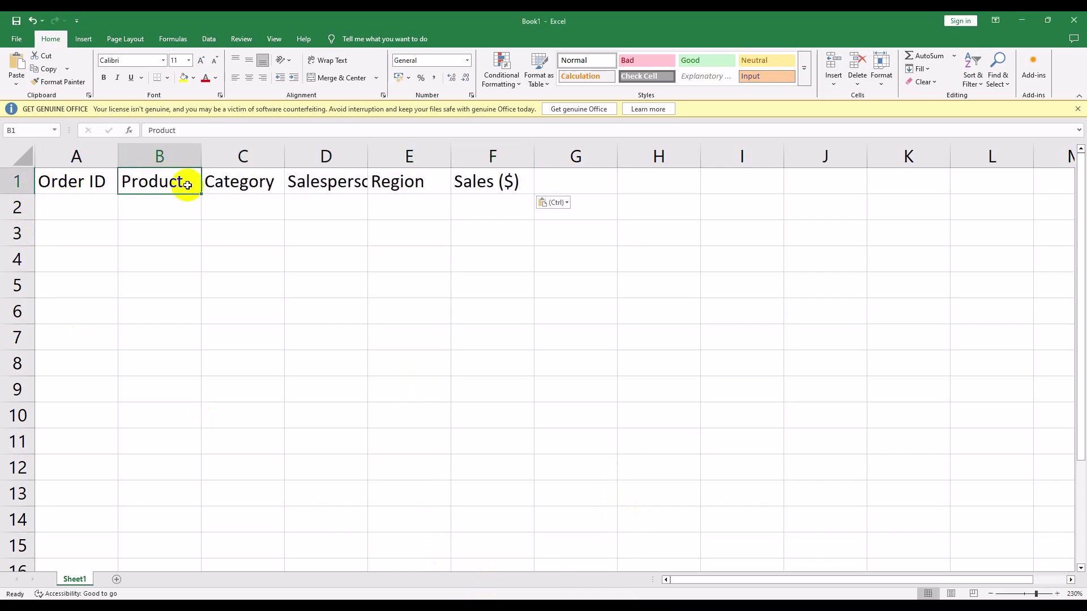
pyautogui.click(97, 182)
pyautogui.click(167, 182)
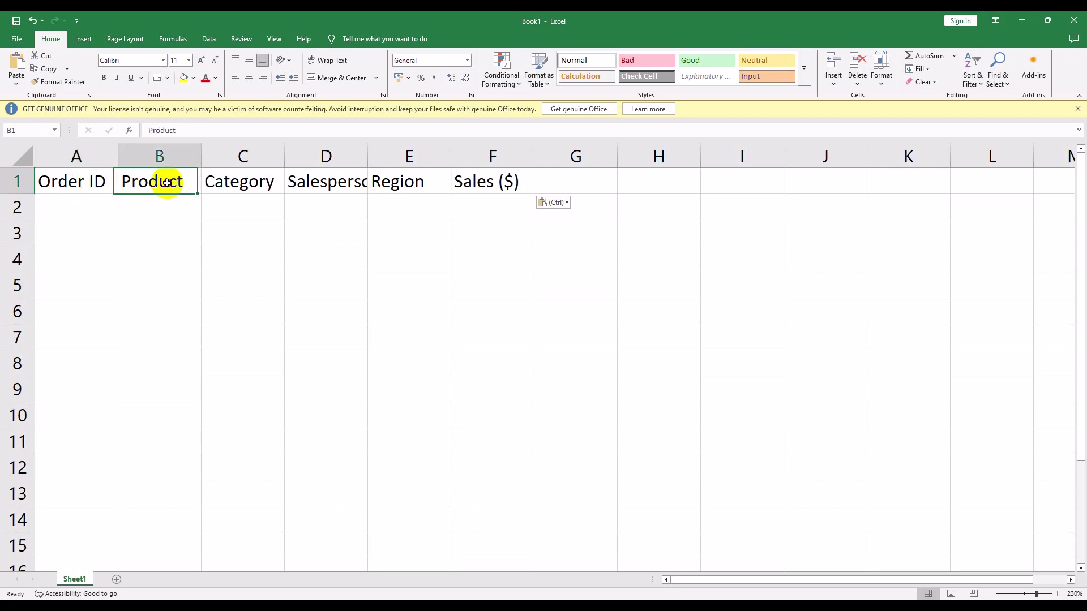
pyautogui.click(271, 182)
pyautogui.click(342, 187)
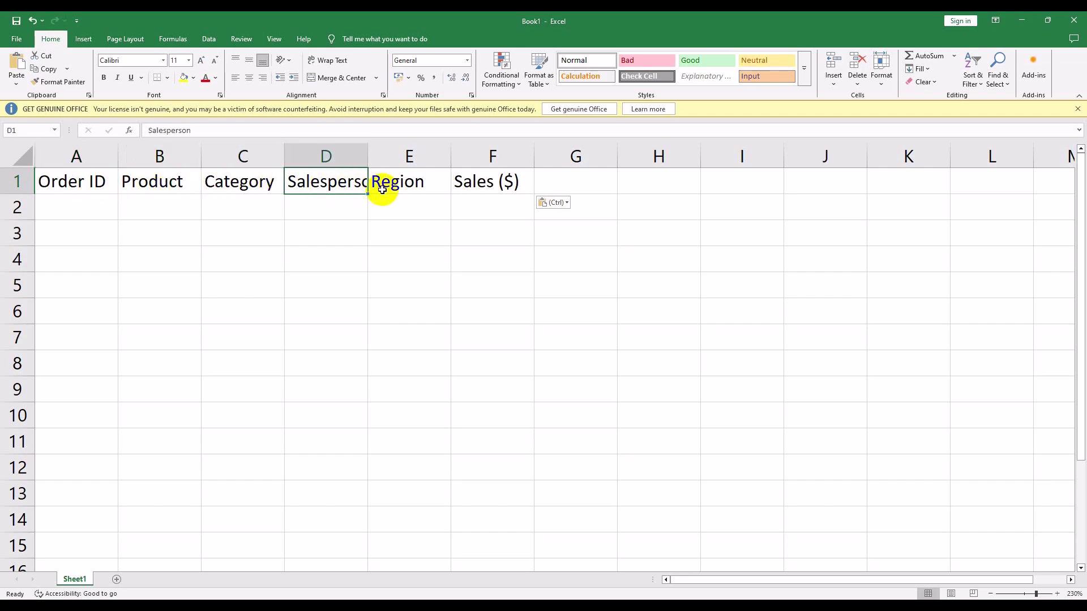
pyautogui.moveTo(118, 159)
pyautogui.mouseDown()
pyautogui.moveTo(176, 160)
pyautogui.moveTo(127, 165)
pyautogui.mouseUp()
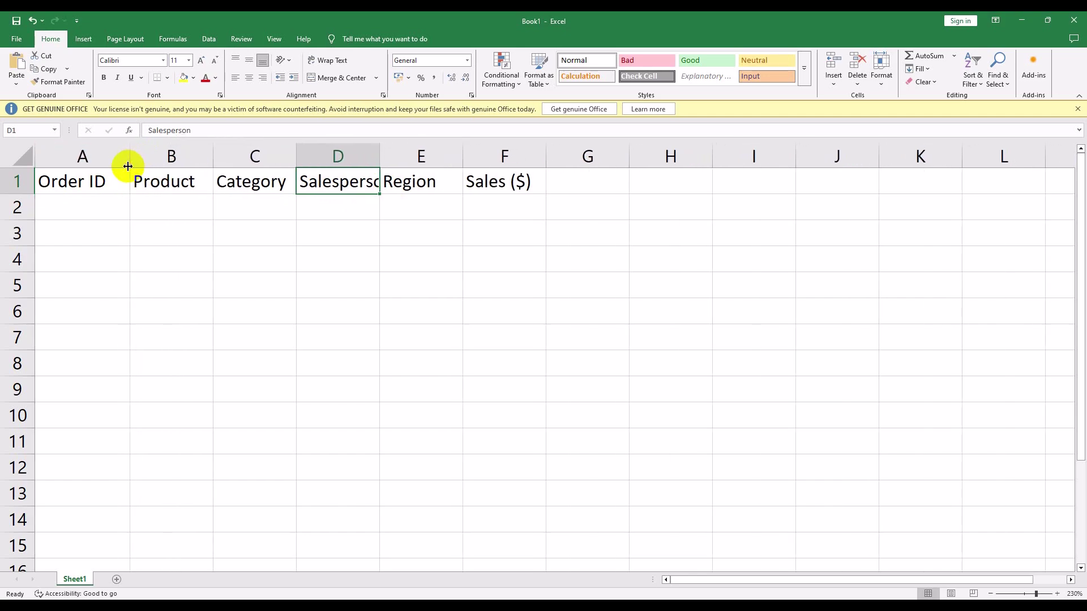
# Copy orders 1001 (Laptop) and 1002 (Phone) from Notepad into rows 2 and 3
pyautogui.hotkey('alt', 'Tab')
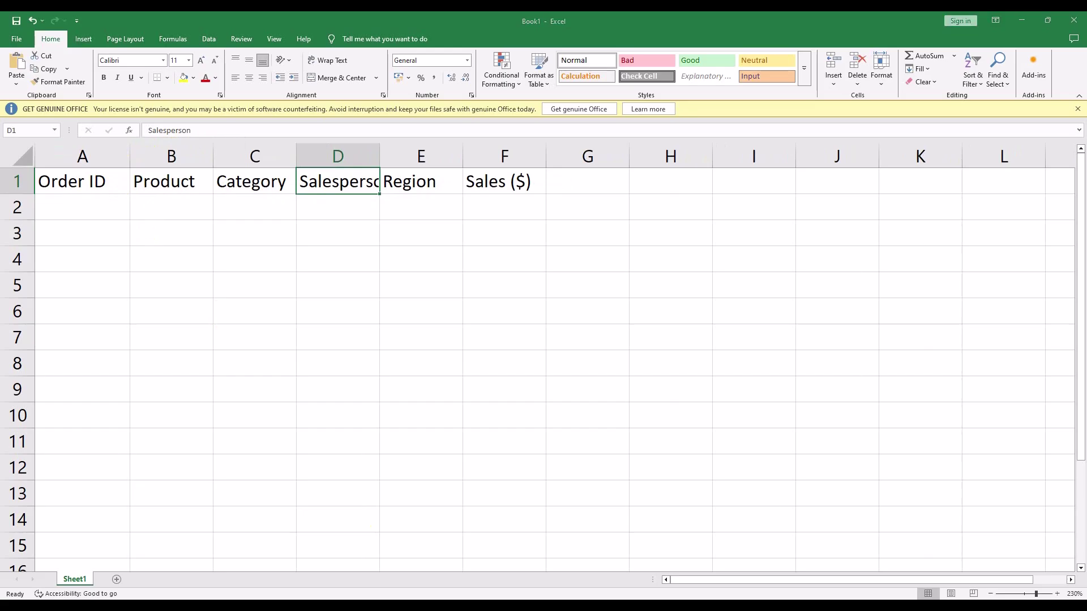
pyautogui.moveTo(255, 51); pyautogui.dragTo(7, 53)
pyautogui.hotkey('ctrl', 'c')
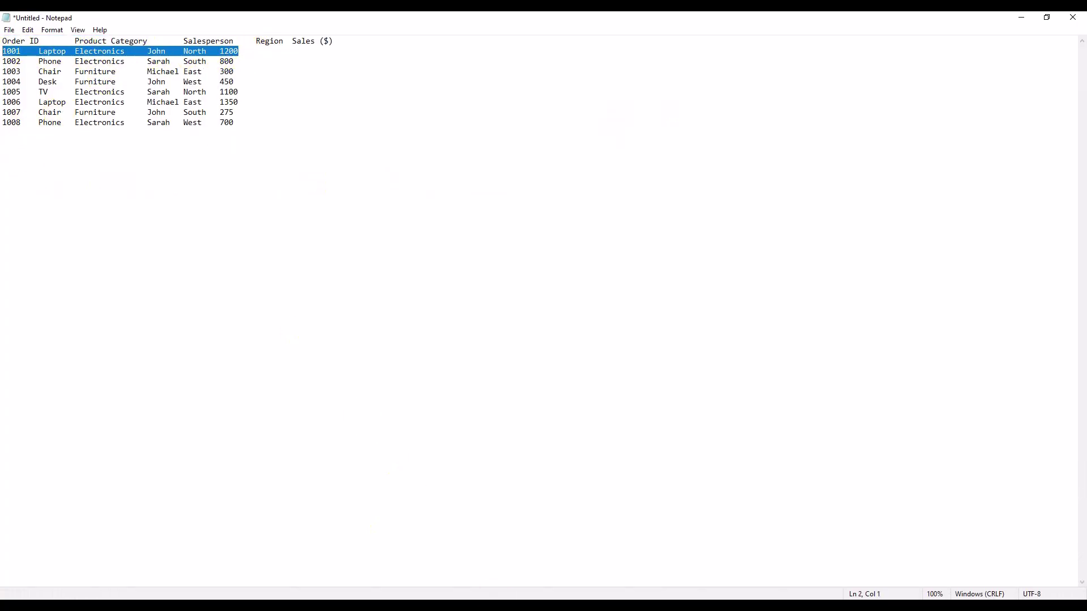
pyautogui.hotkey('alt', 'Tab')
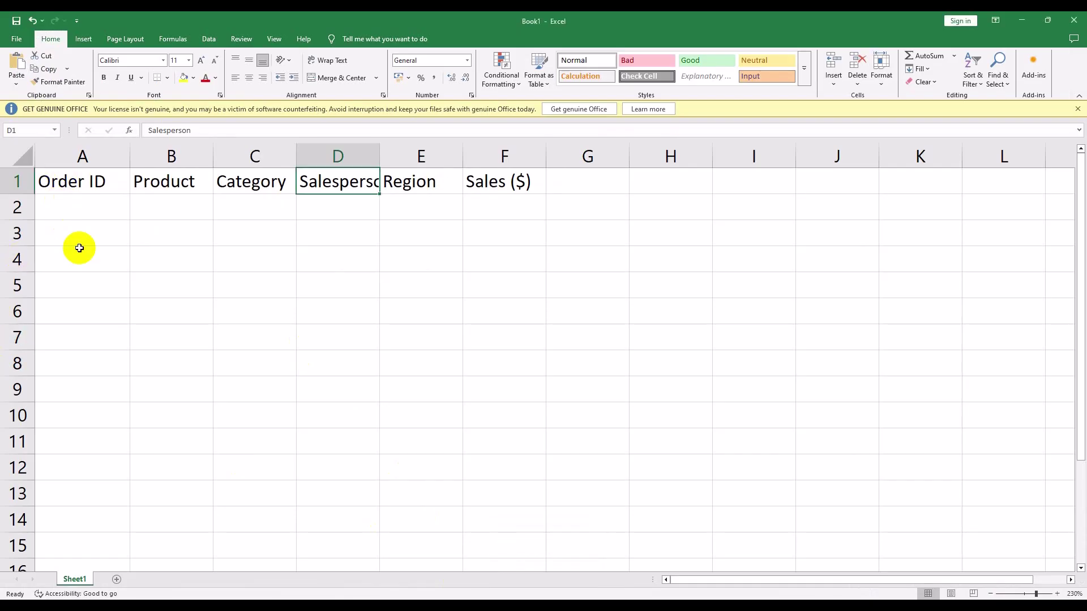
pyautogui.click(57, 212)
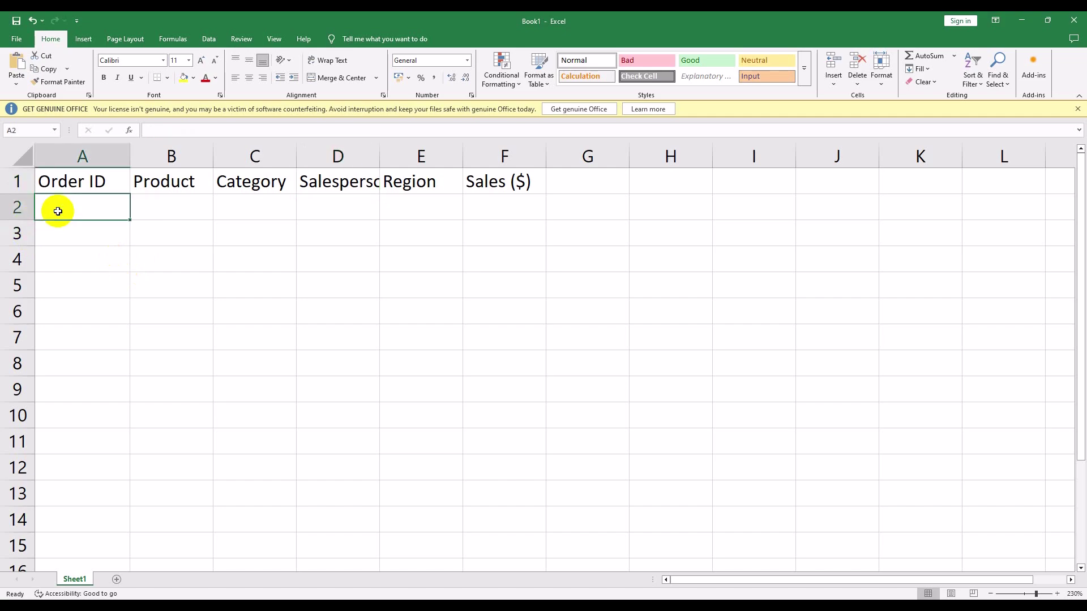
pyautogui.hotkey('ctrl', 'v')
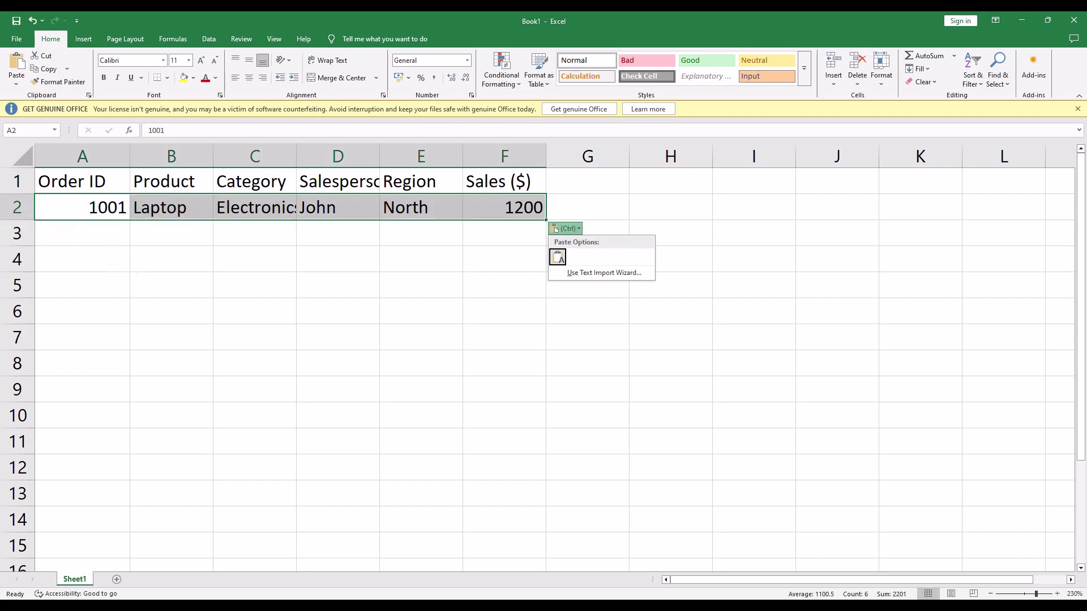
pyautogui.moveTo(569, 606)
pyautogui.click(569, 566)
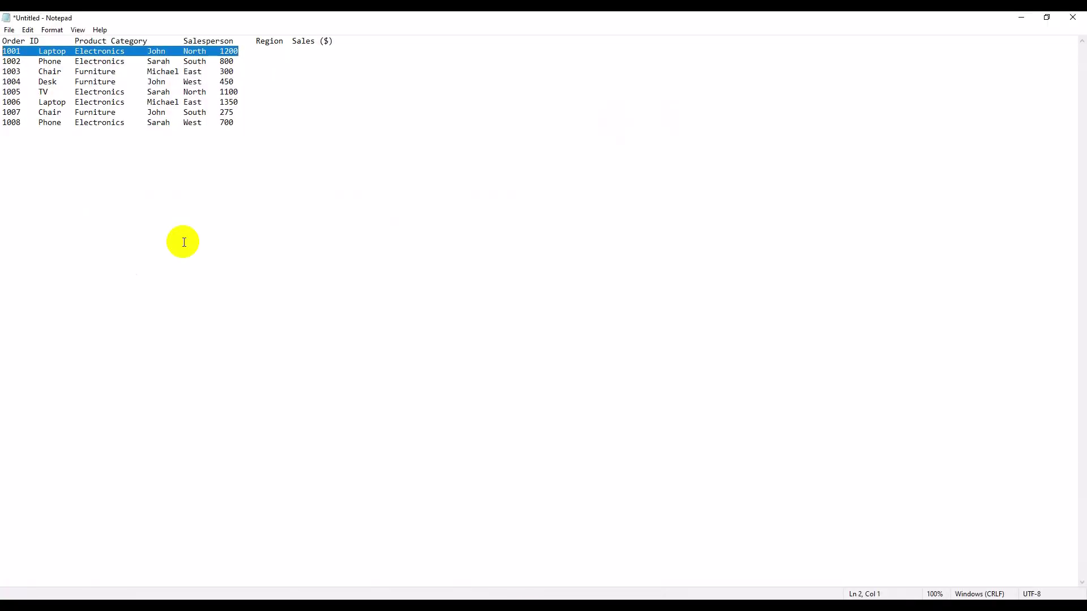
pyautogui.click(243, 60)
pyautogui.moveTo(243, 60); pyautogui.dragTo(3, 62)
pyautogui.hotkey('ctrl', 'c')
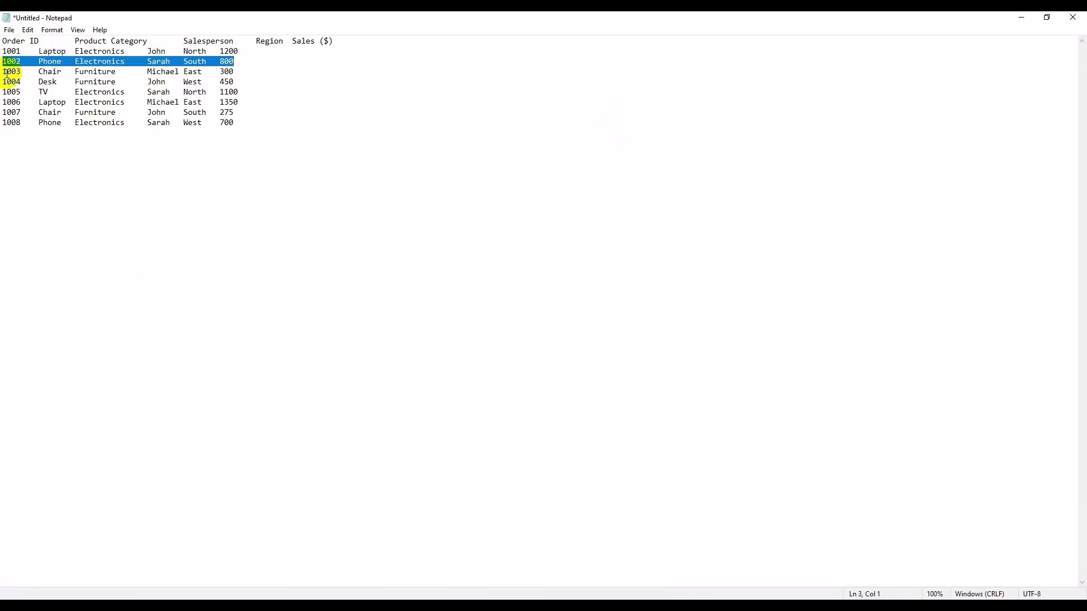
pyautogui.moveTo(541, 606)
pyautogui.click(541, 566)
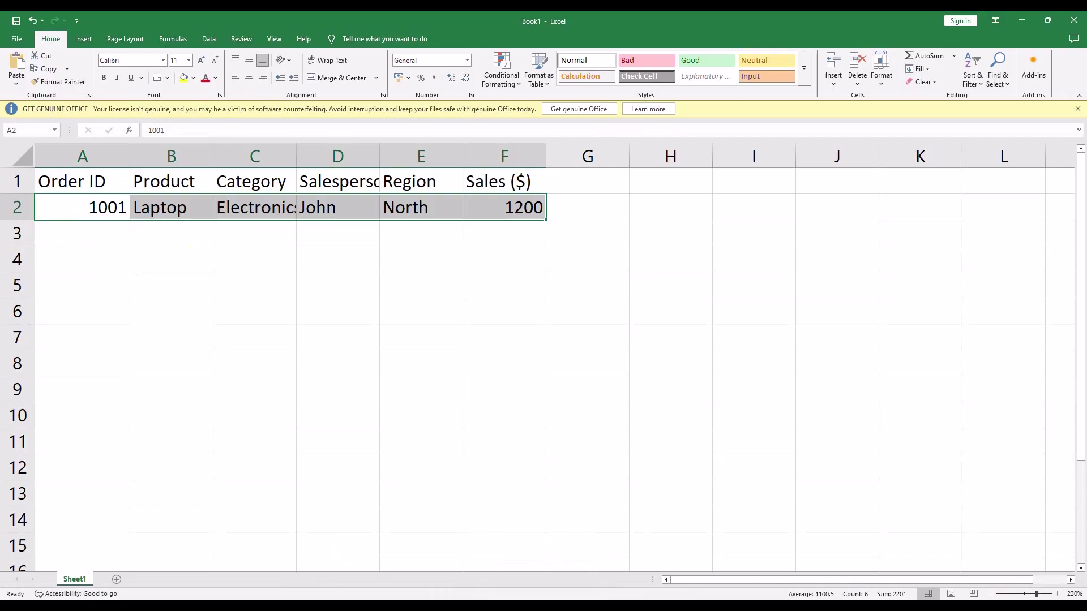
pyautogui.click(50, 232)
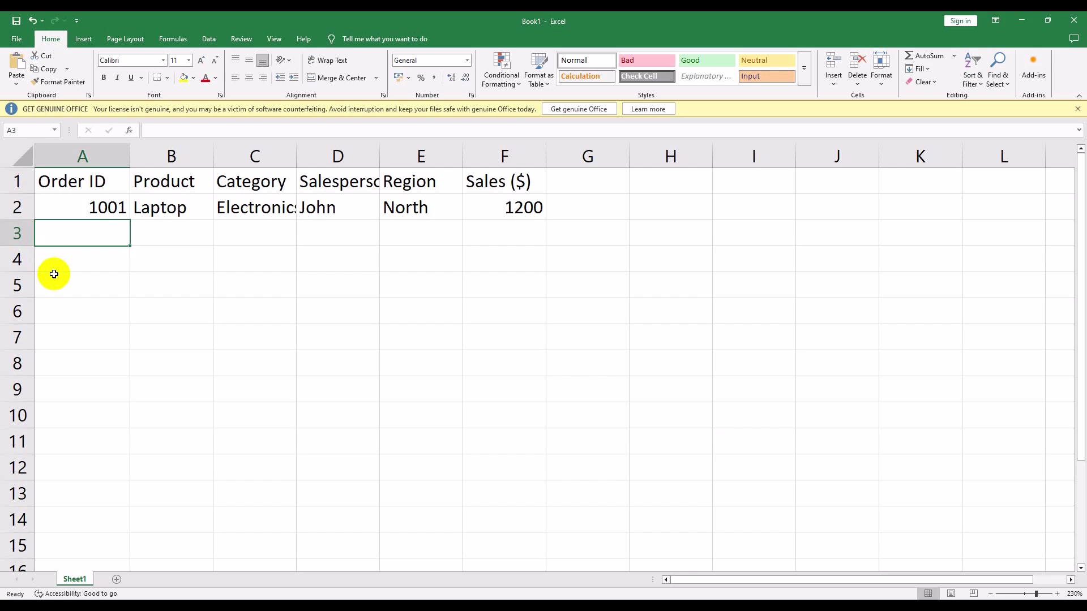
pyautogui.hotkey('ctrl', 'v')
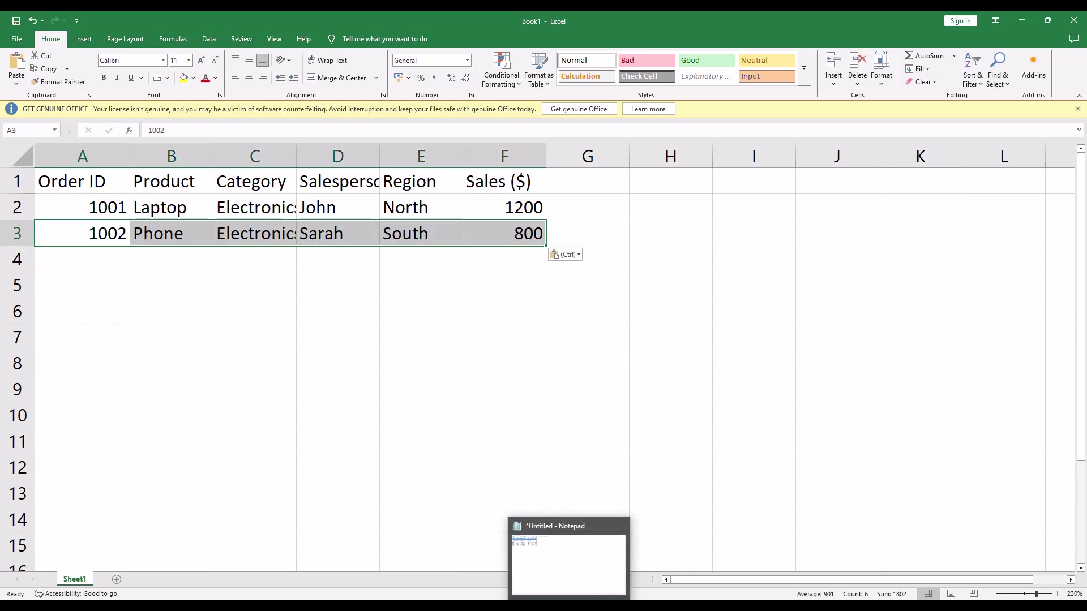
# Paste order 1003 (Chair) into row 4 and orders 1004–1008 into rows 5–9
pyautogui.click(571, 561)
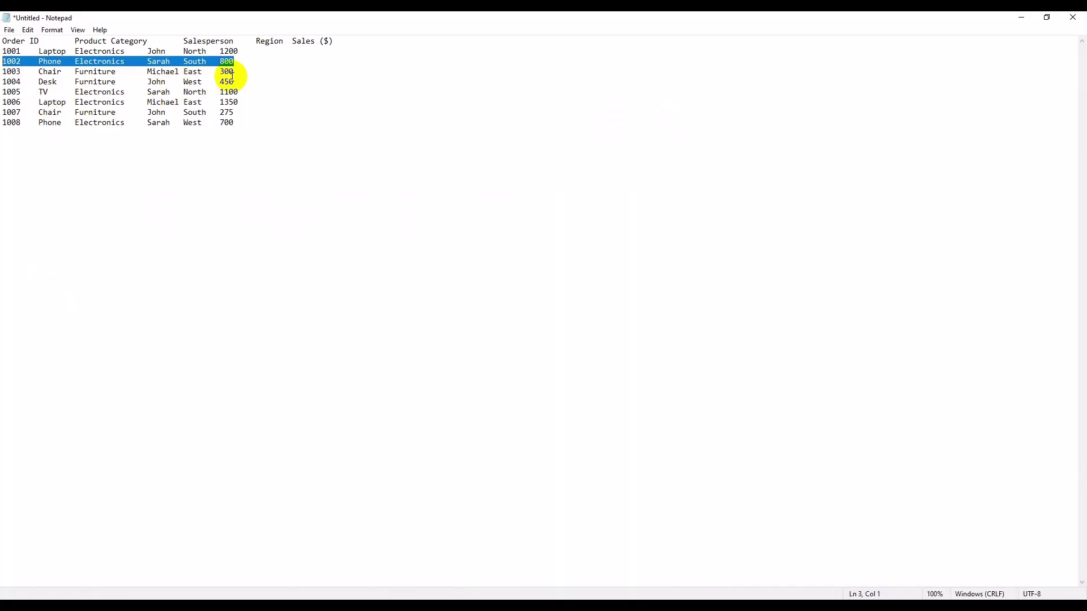
pyautogui.moveTo(235, 72); pyautogui.dragTo(57, 71)
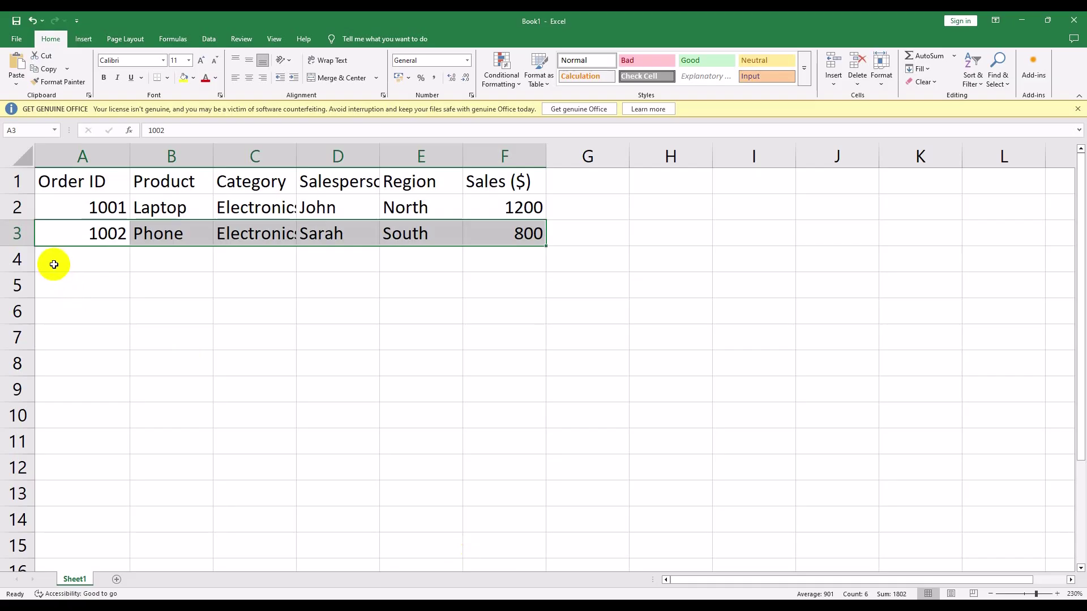
pyautogui.click(53, 264)
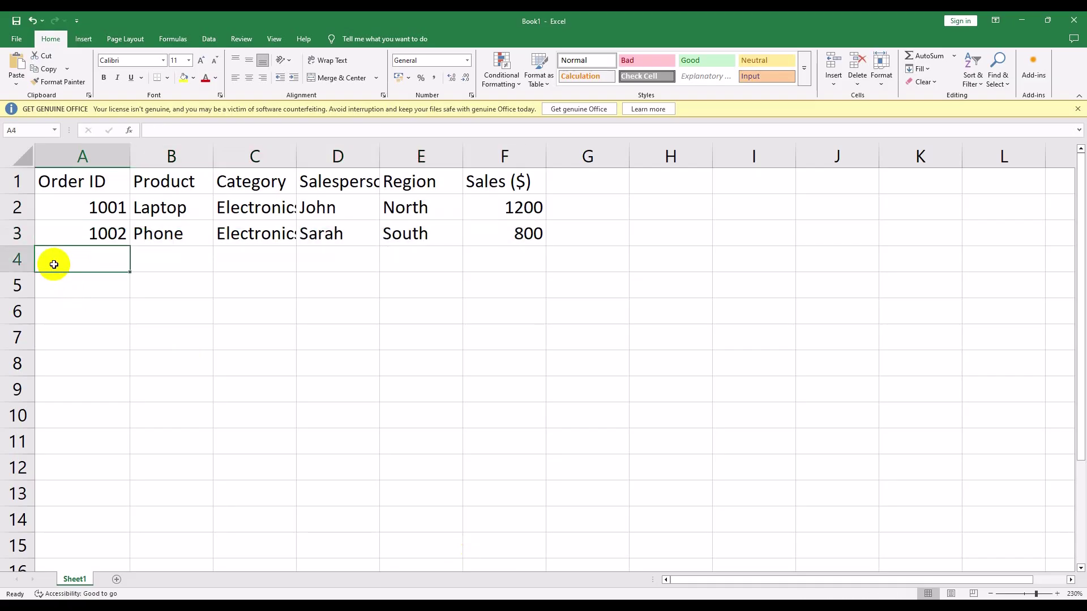
pyautogui.write('1003\tChair\tFurniture\tMichael\tEast\t300')
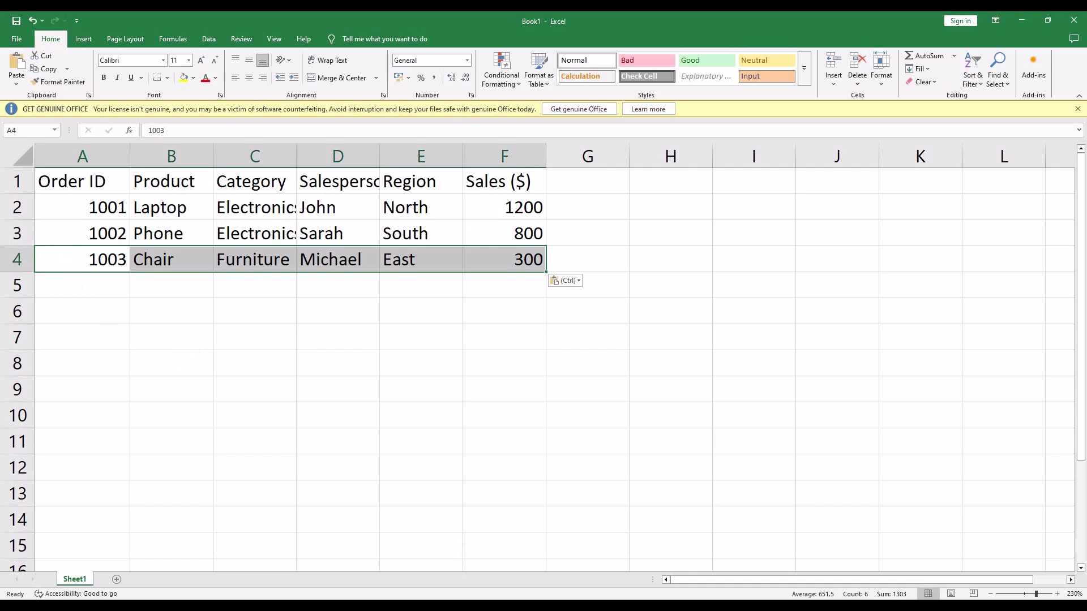
pyautogui.click(97, 284)
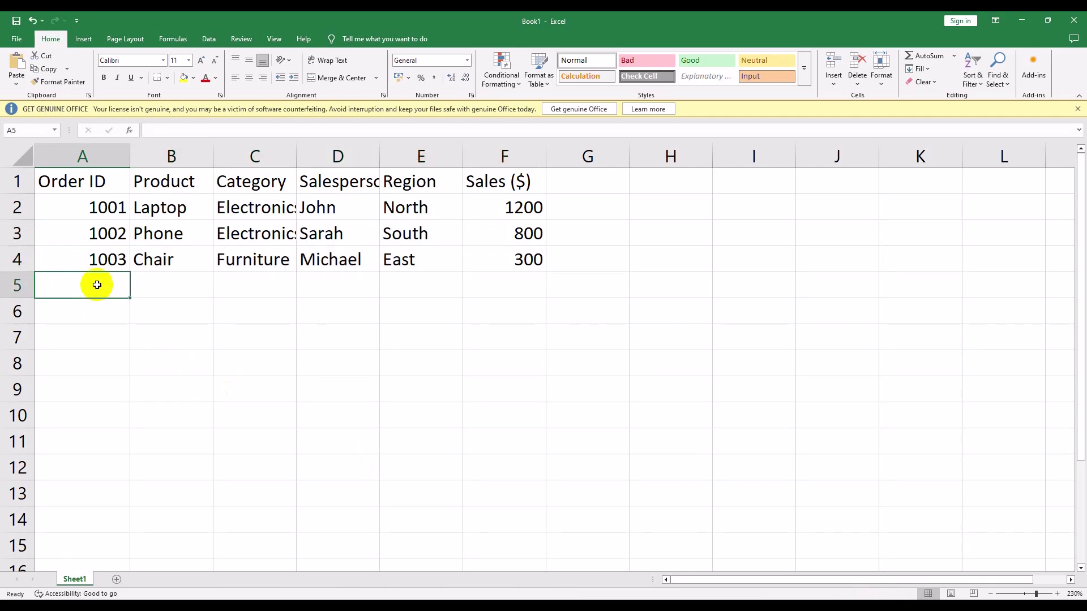
pyautogui.write('1004\tDesk\tFurniture\tJohn\tWest\t450 1005\tTV\tElectronics\tSarah\tNorth\t1100 1006\tLaptop\tElectronics\tMichael\tEast\t1350 1007\tChair\tFurniture\tJohn\tSouth\t275 1008\tPhone\tElectronics\tSarah\tWest\t700')
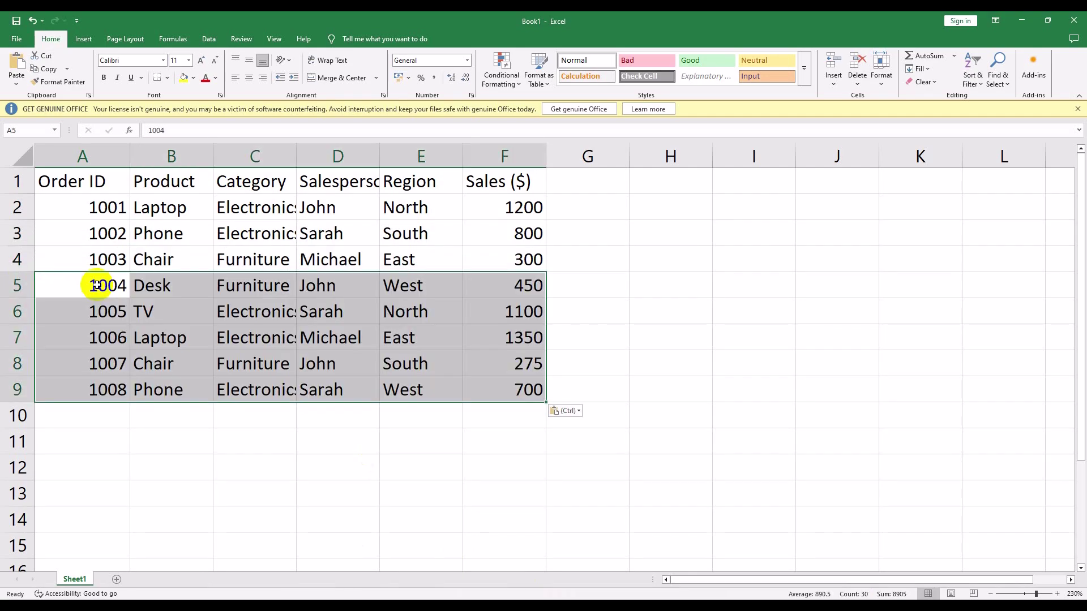
pyautogui.click(191, 386)
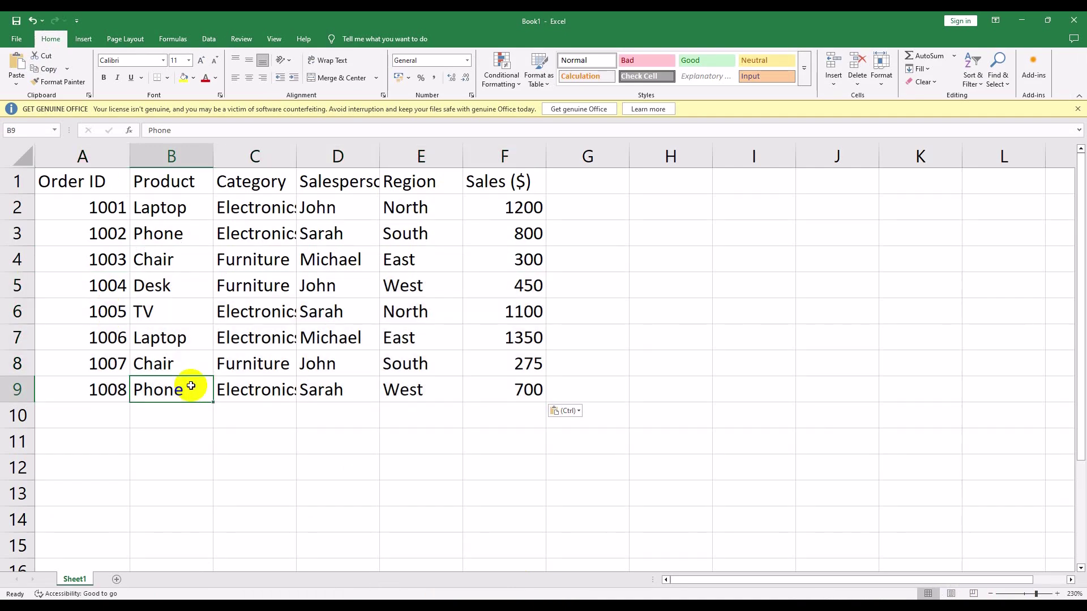
pyautogui.click(425, 405)
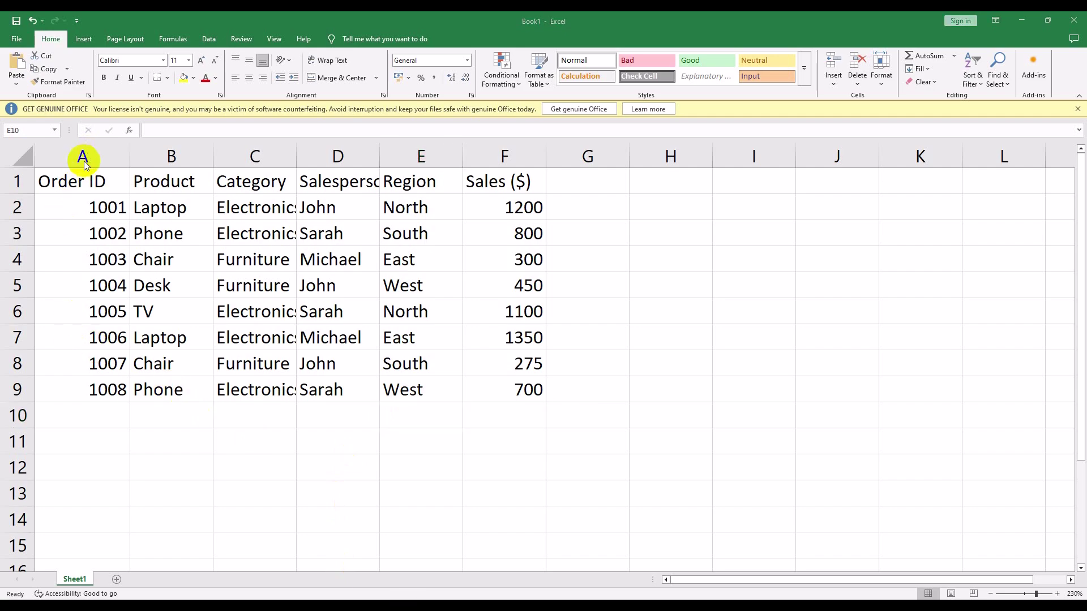
pyautogui.click(410, 399)
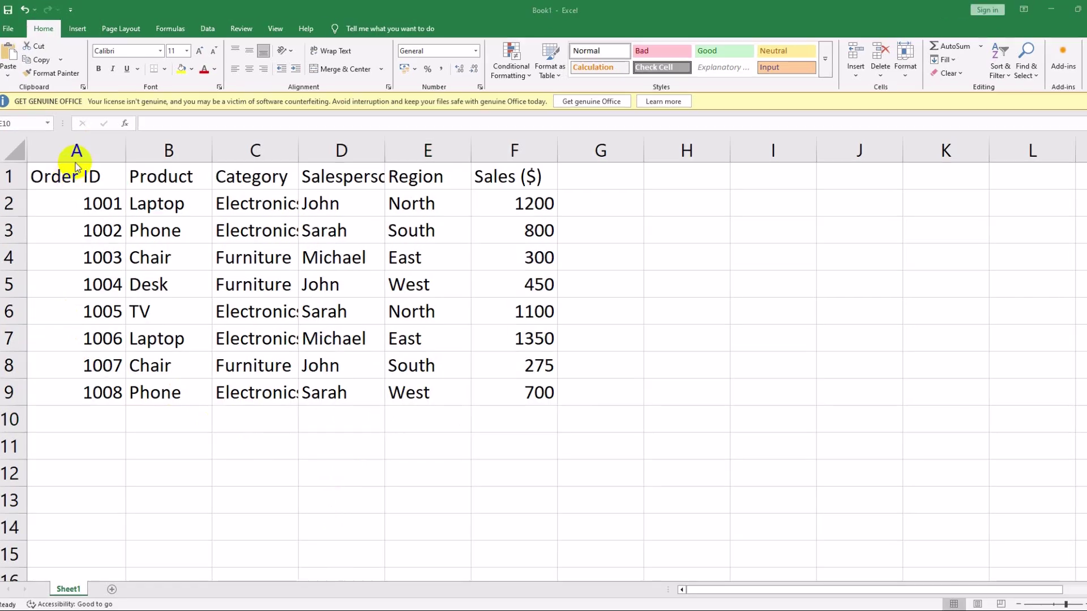
# Insert a PivotChart with PivotTable from the Sheet1 sales table on a new worksheet
pyautogui.click(70, 173)
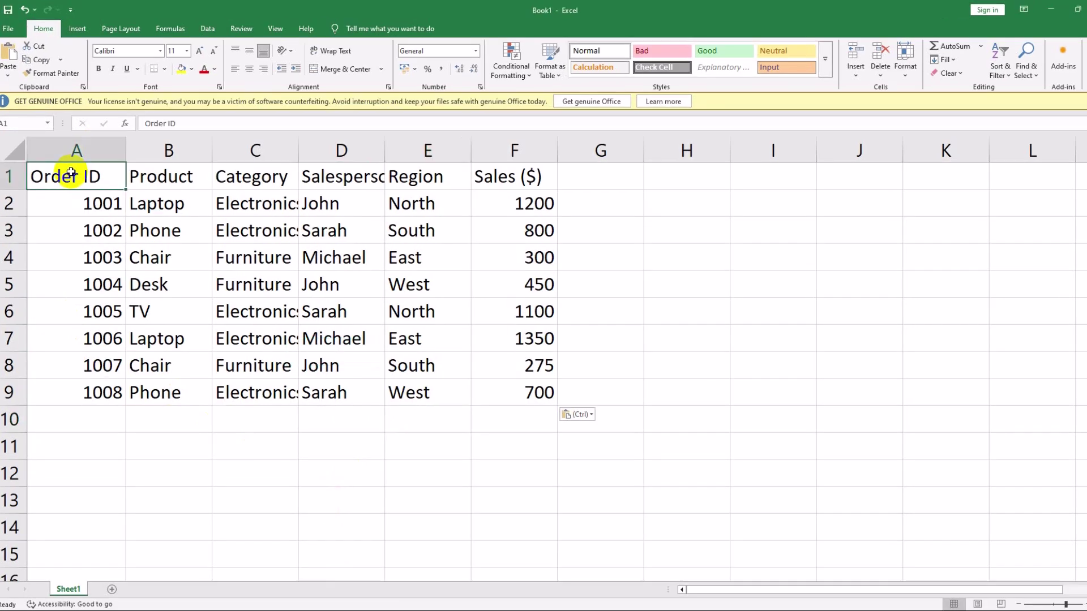
pyautogui.click(77, 30)
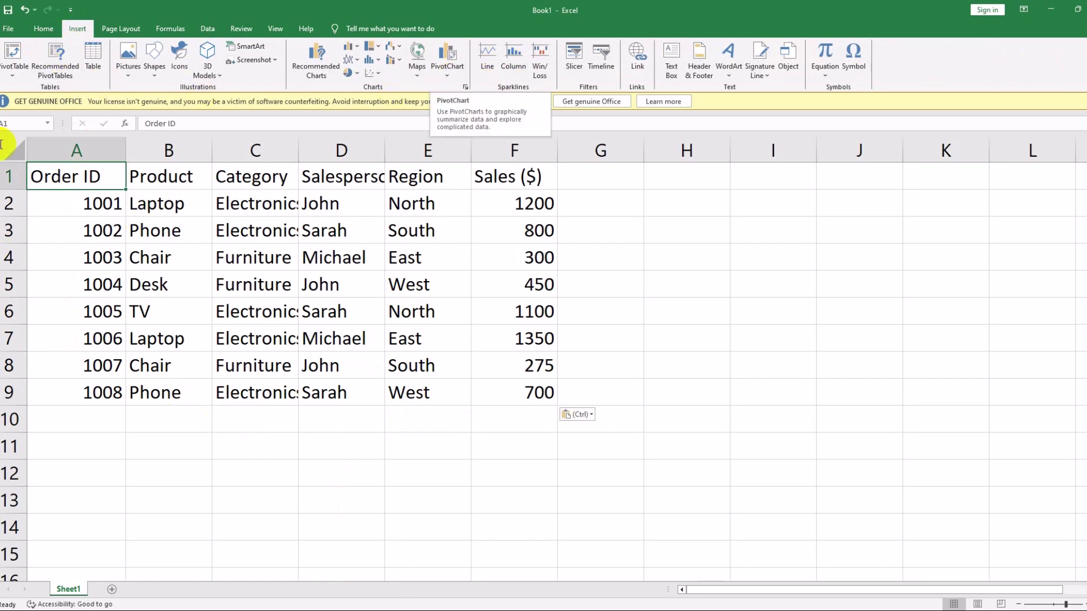
pyautogui.click(447, 56)
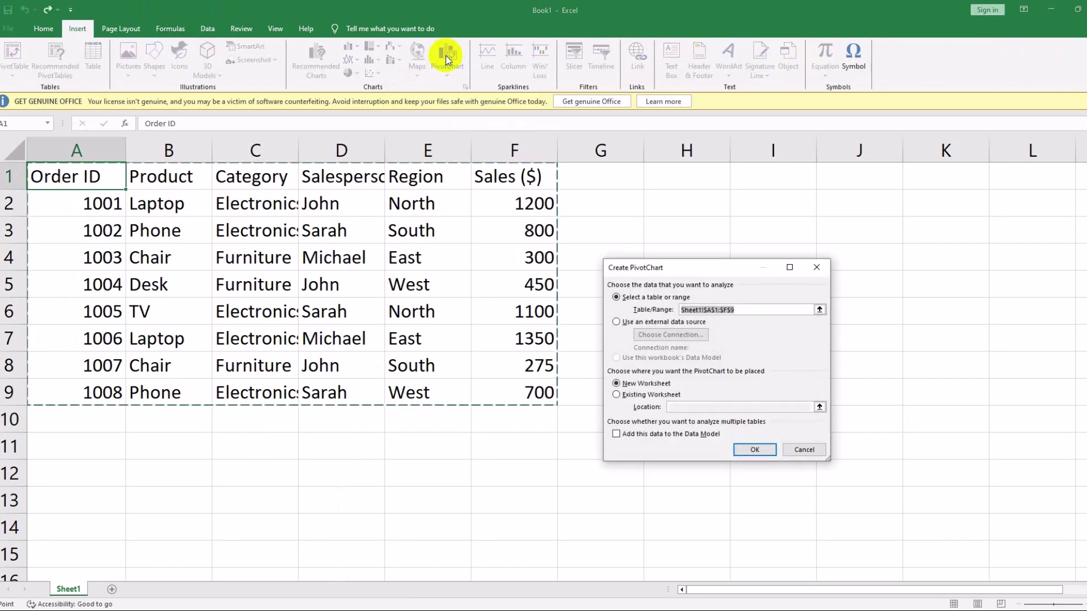
pyautogui.click(632, 394)
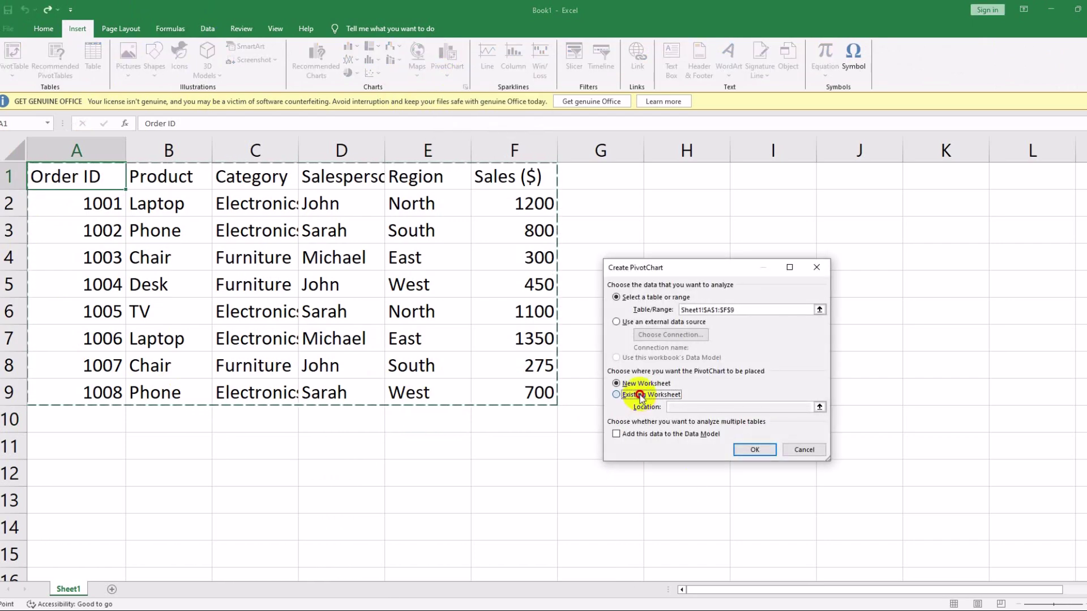
pyautogui.click(639, 385)
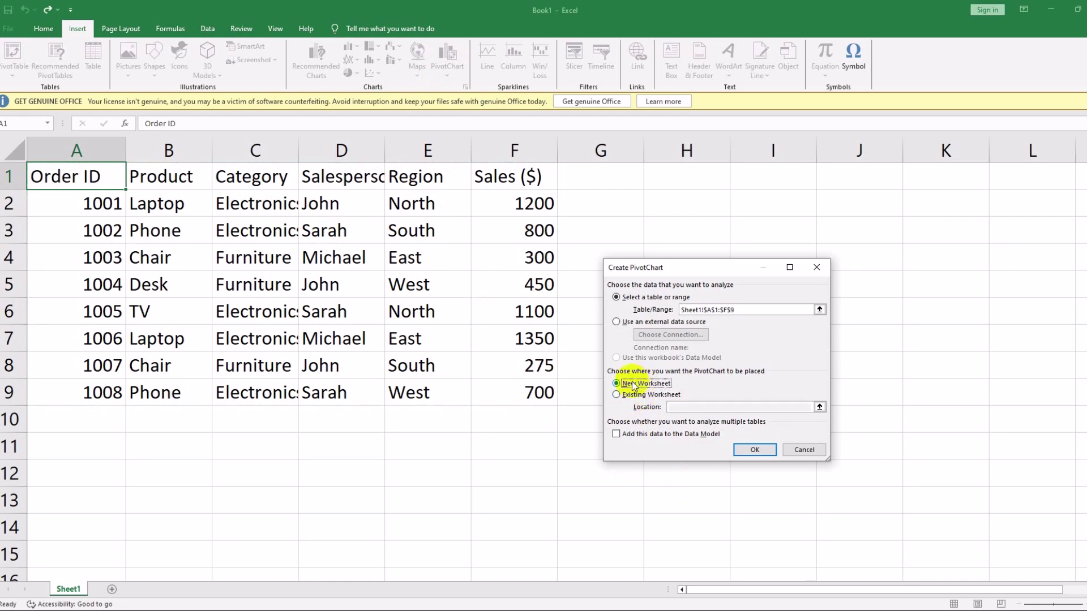
pyautogui.click(748, 450)
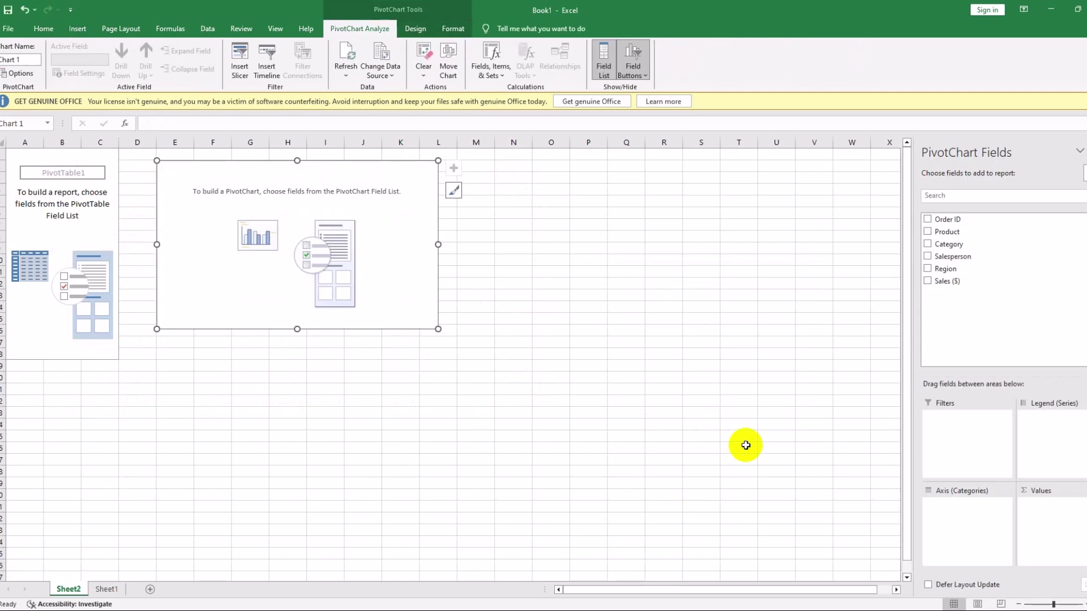
# Select a cell inside PivotTable1 so the PivotTable Fields list appears
pyautogui.click(50, 213)
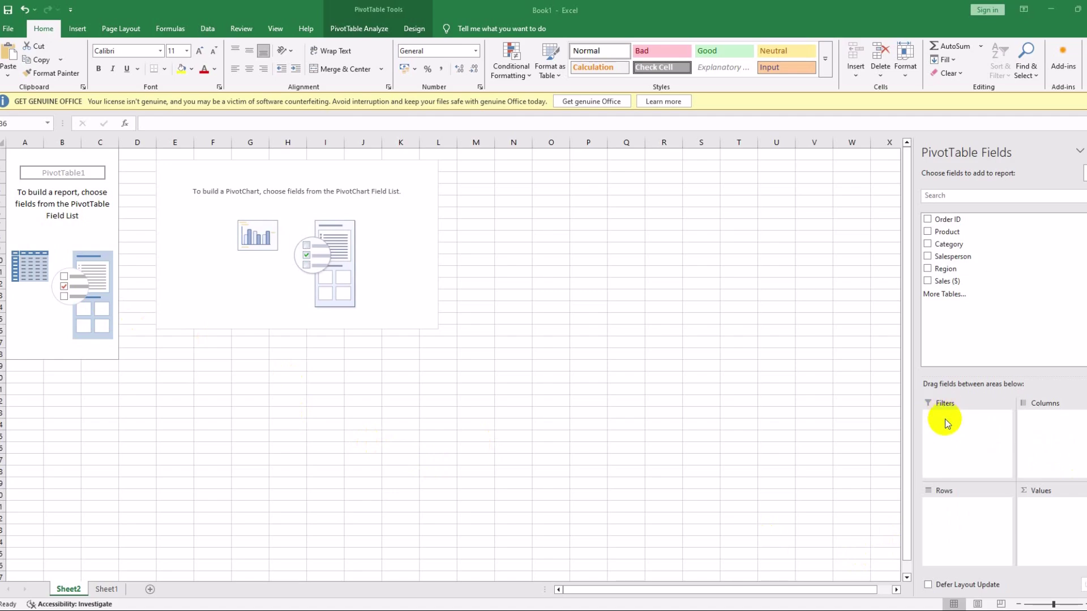
pyautogui.click(947, 518)
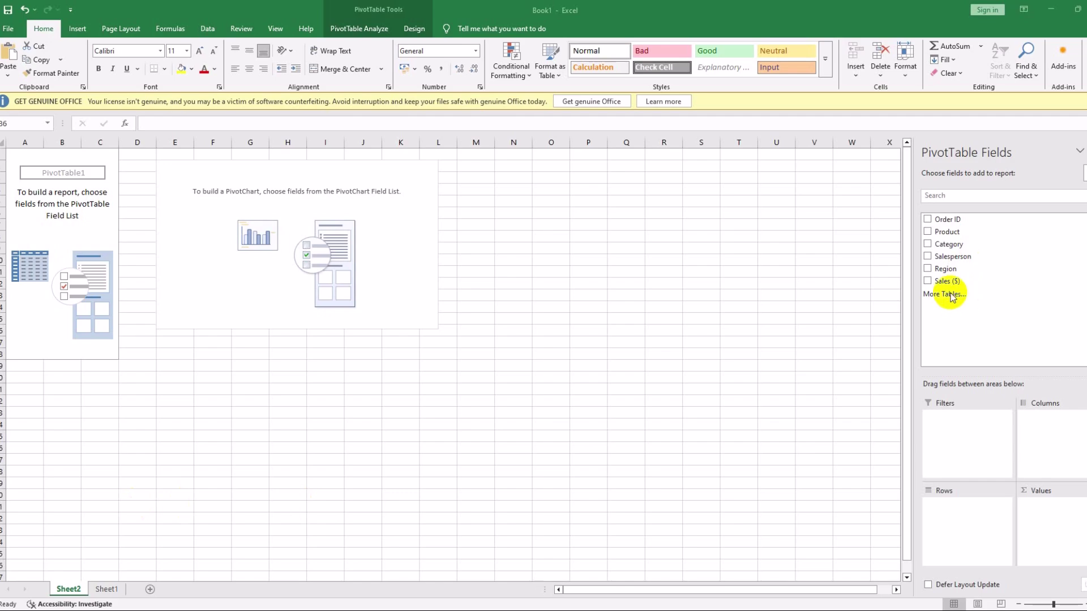
# Put Region in Rows and Sales ($) in Values, totalling 6175 across four regions
pyautogui.click(928, 269)
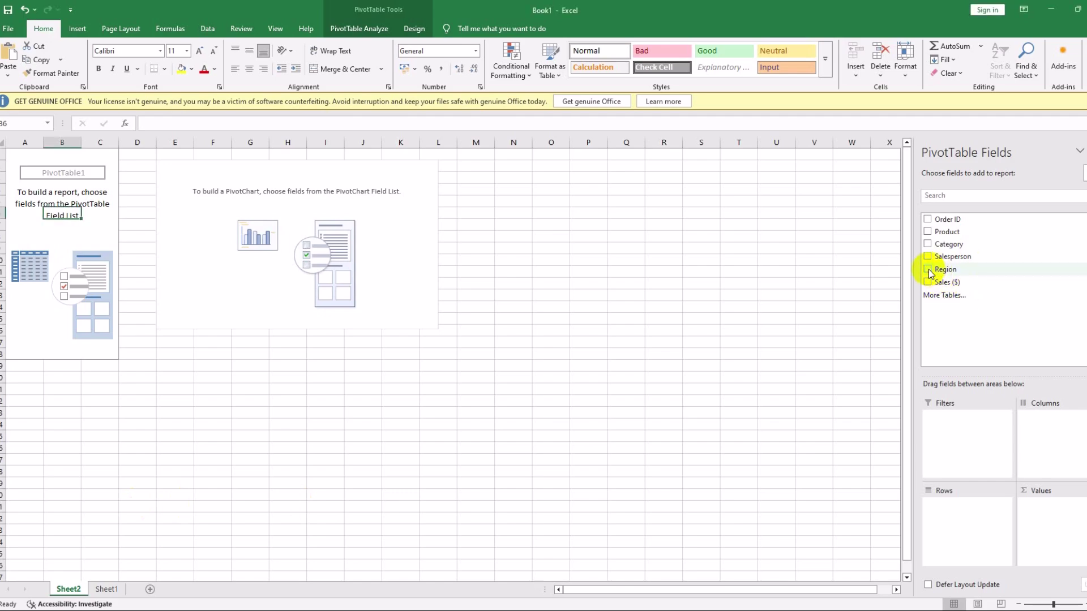
pyautogui.moveTo(940, 272); pyautogui.dragTo(950, 511)
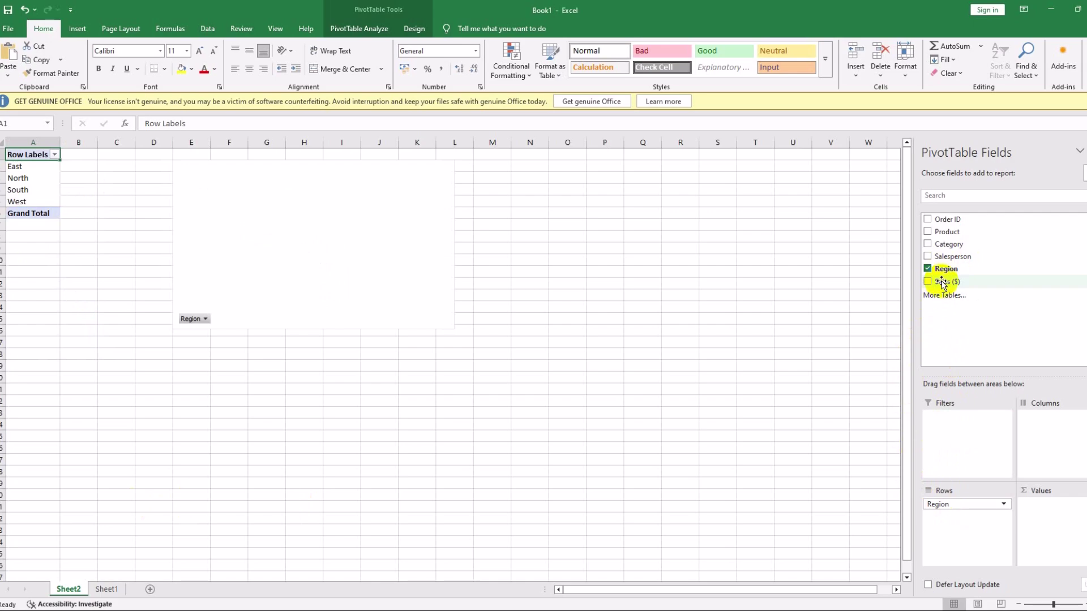
pyautogui.moveTo(944, 283); pyautogui.dragTo(1045, 520)
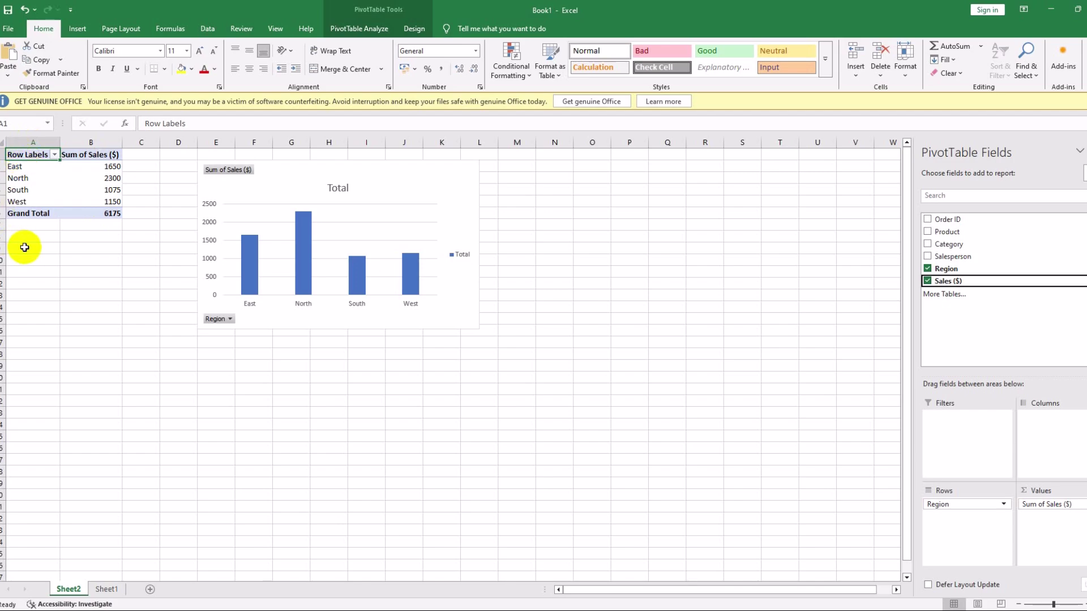
pyautogui.scroll(6, 77, 251)
pyautogui.scroll(2, 134, 262)
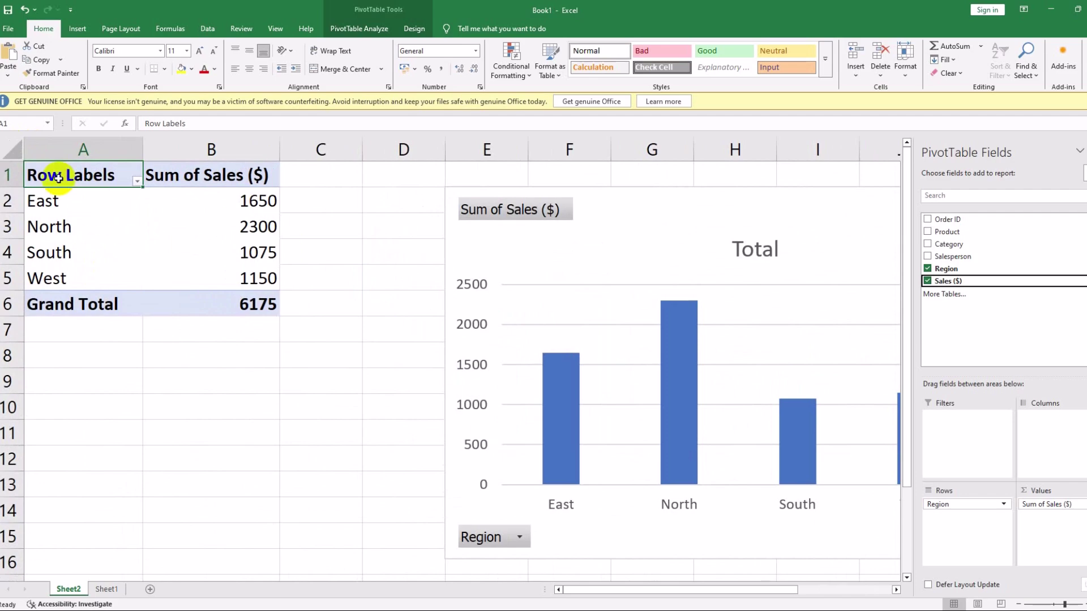
pyautogui.scroll(1, 220, 330)
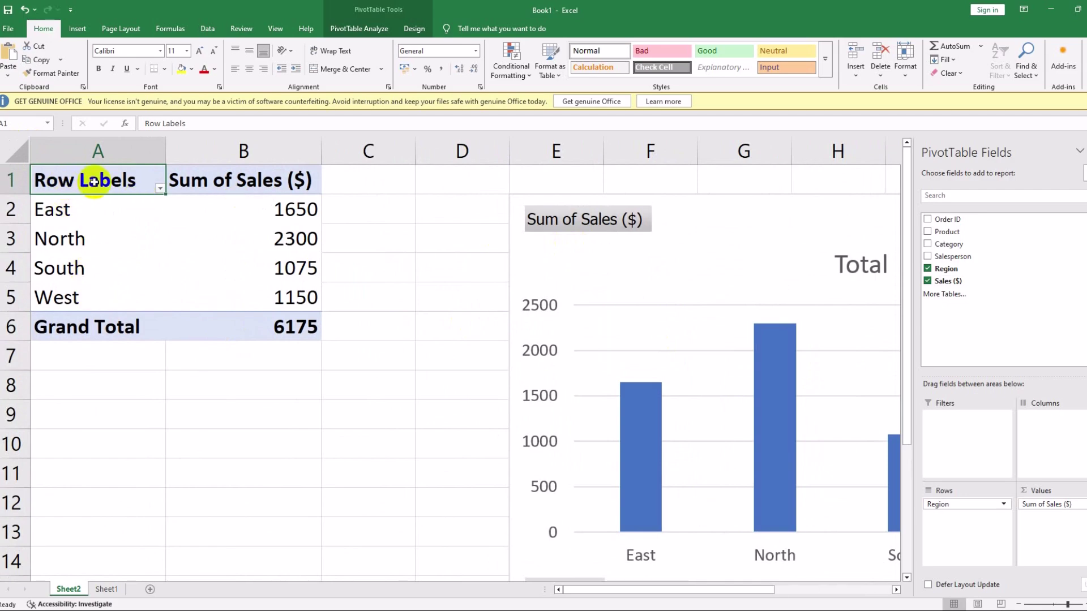
pyautogui.click(212, 183)
pyautogui.click(109, 212)
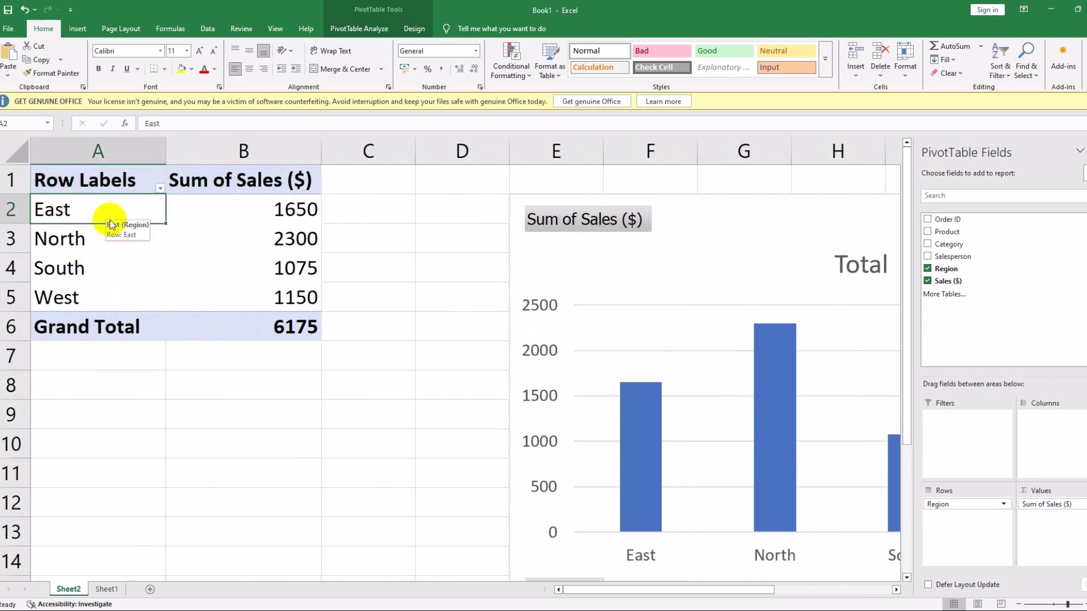
pyautogui.click(88, 189)
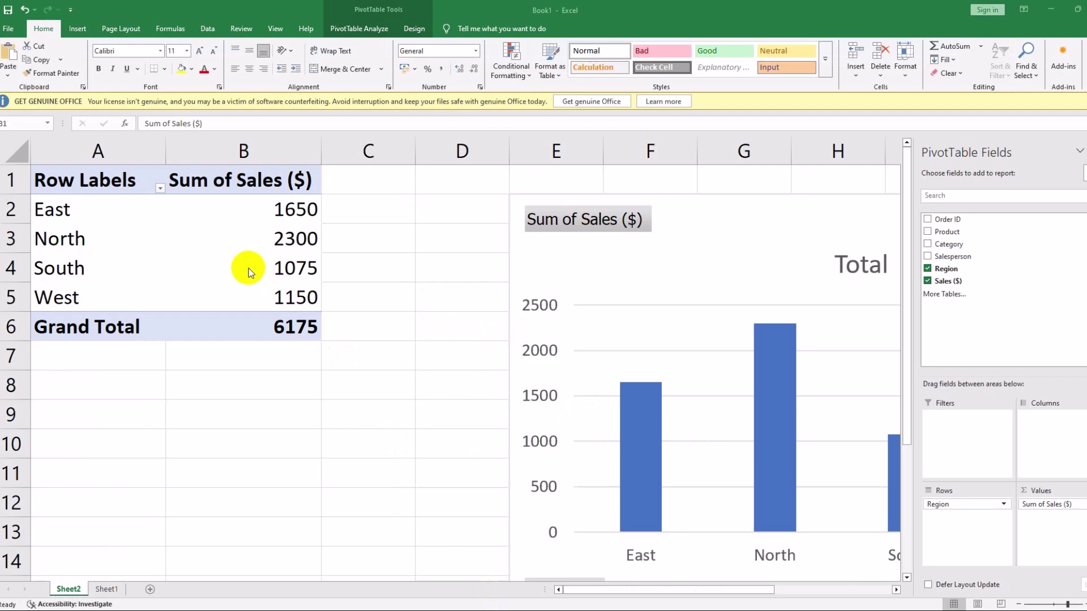
pyautogui.click(246, 181)
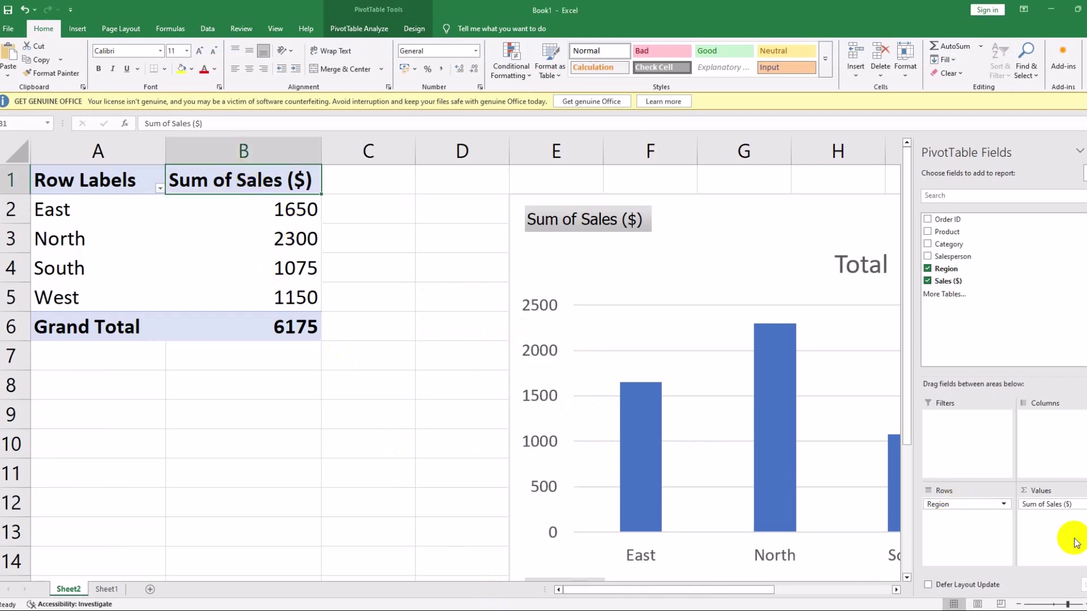
# Open Value Field Settings for Sum of Sales ($) and select Average
pyautogui.click(1048, 504)
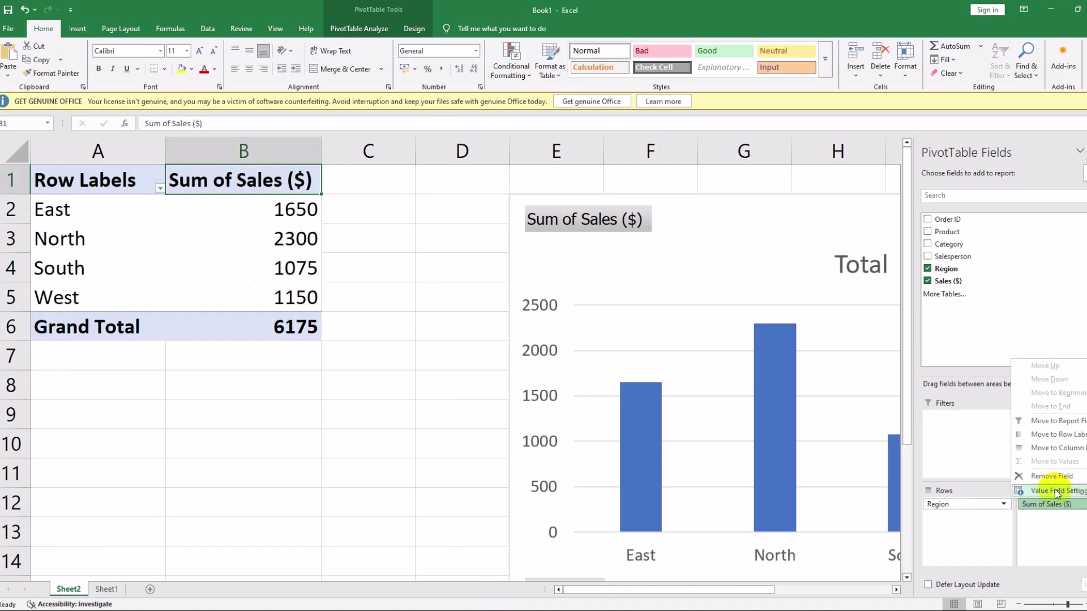
pyautogui.click(1049, 492)
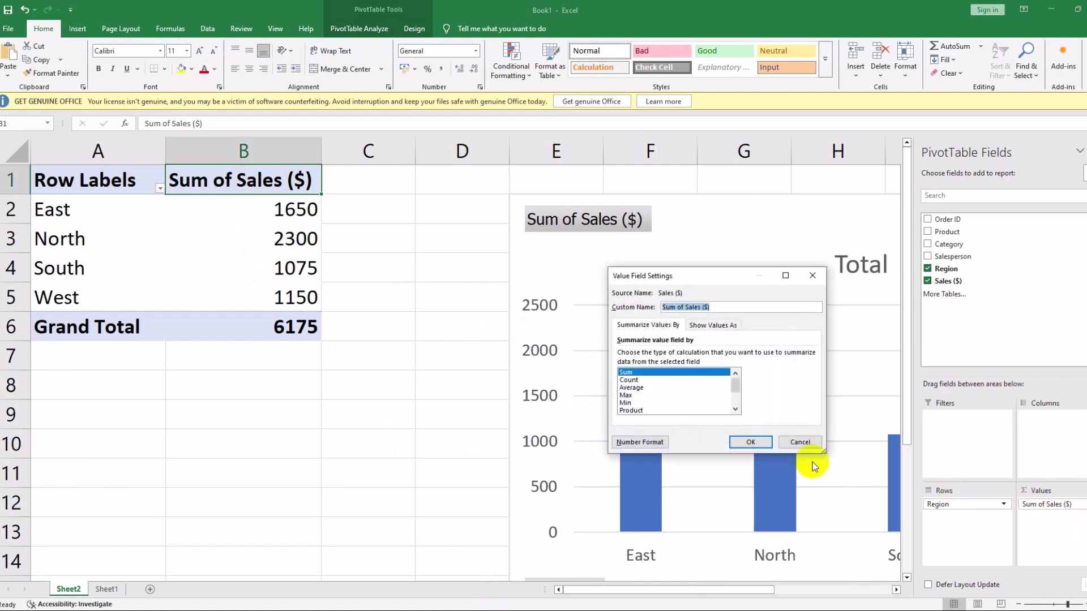
pyautogui.click(630, 388)
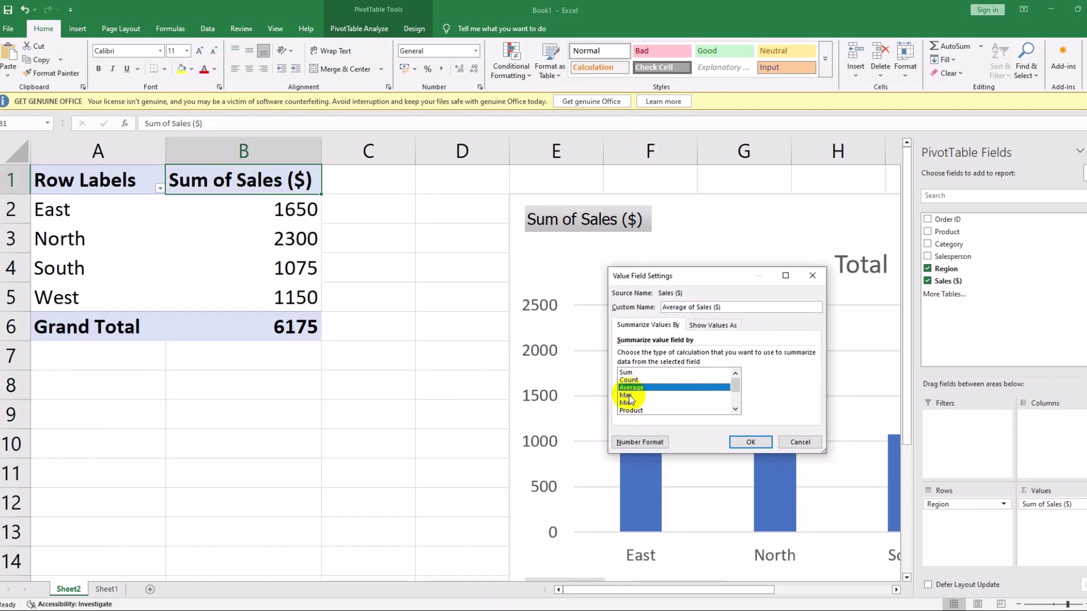
# Apply Average, giving East 825, North 1150, South 537.5 and West 575
pyautogui.click(744, 442)
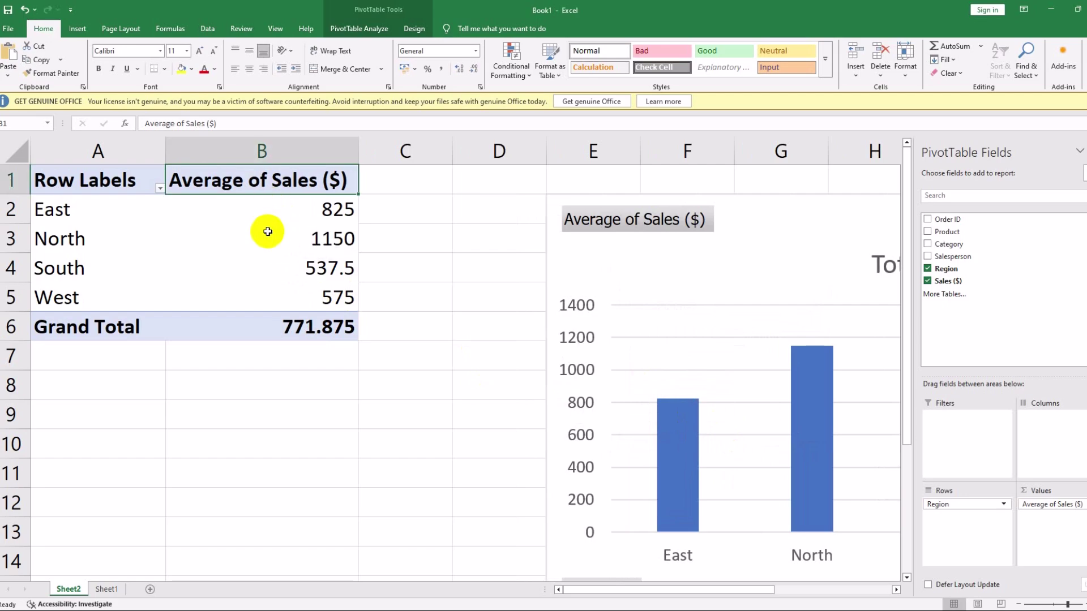
pyautogui.click(267, 233)
pyautogui.click(261, 278)
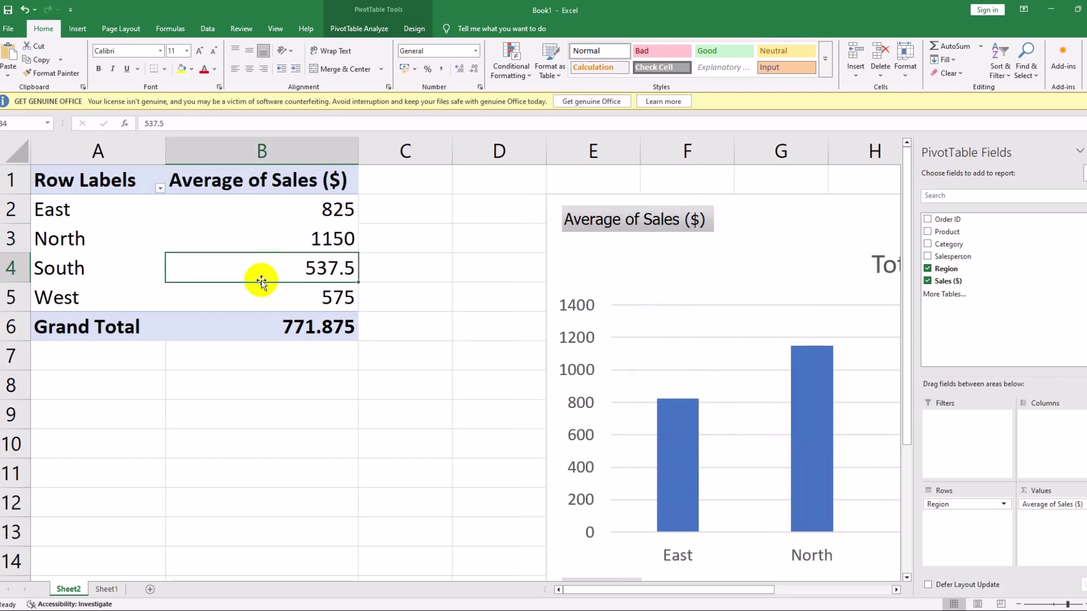
pyautogui.click(257, 296)
pyautogui.click(262, 213)
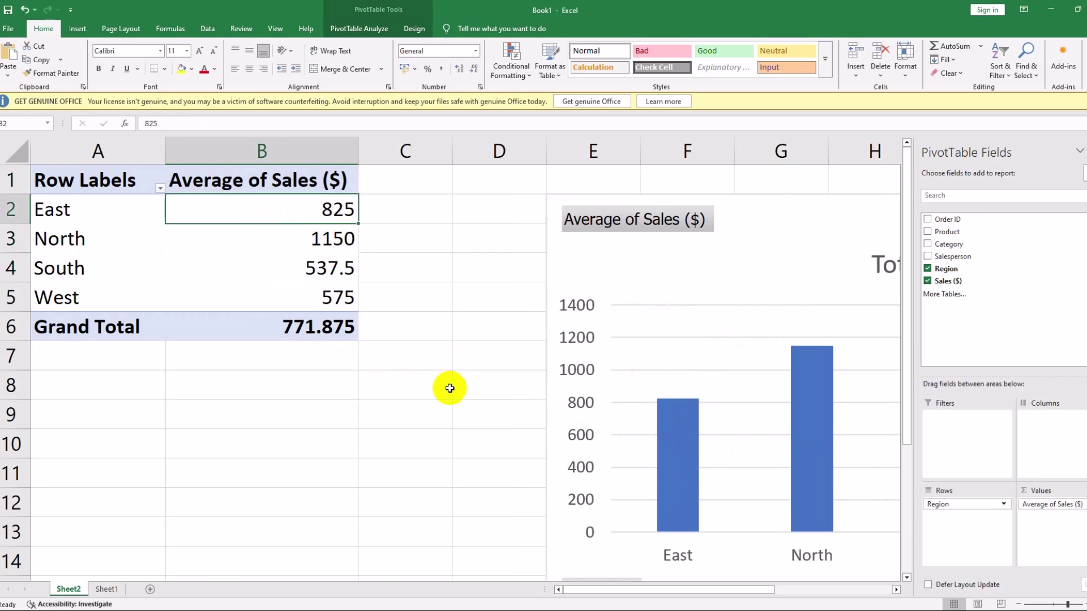
pyautogui.click(99, 180)
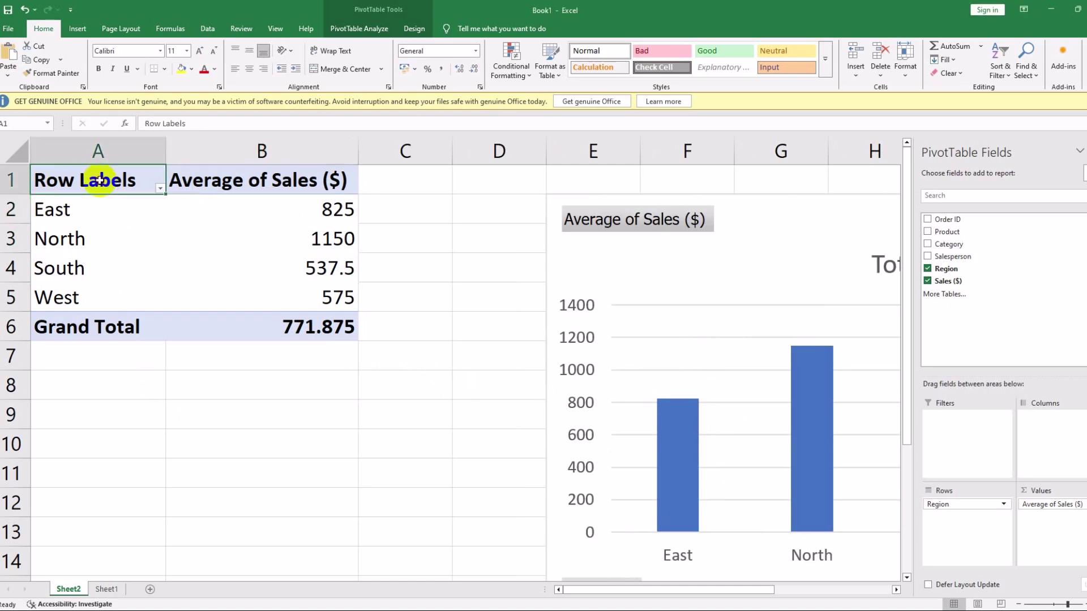
# Uncheck West in the Row Labels filter, leaving East, North and South
pyautogui.click(159, 190)
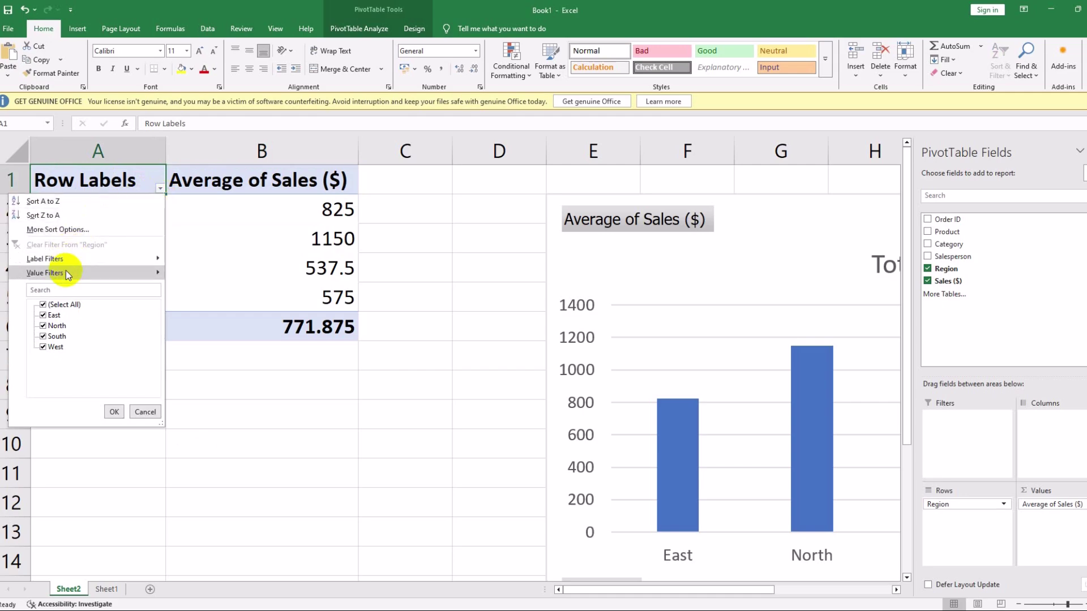
pyautogui.click(43, 348)
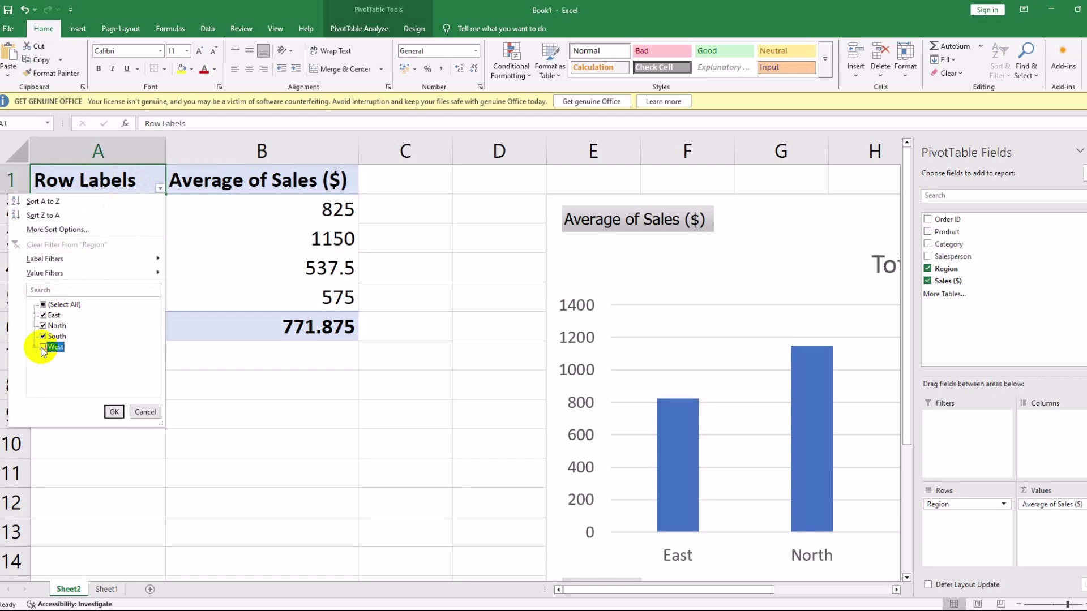
pyautogui.click(114, 412)
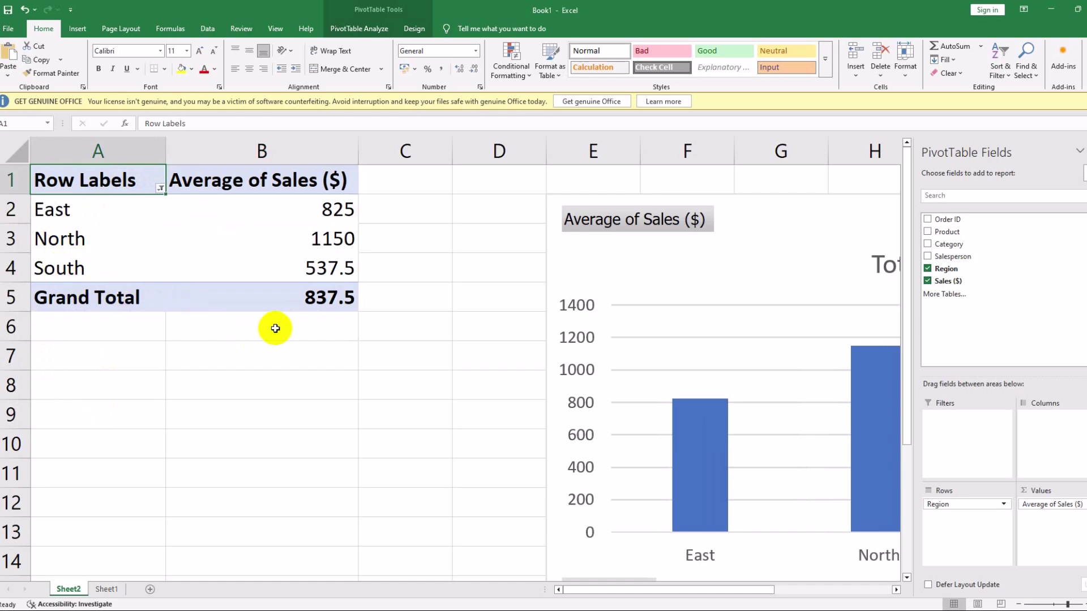
pyautogui.click(260, 181)
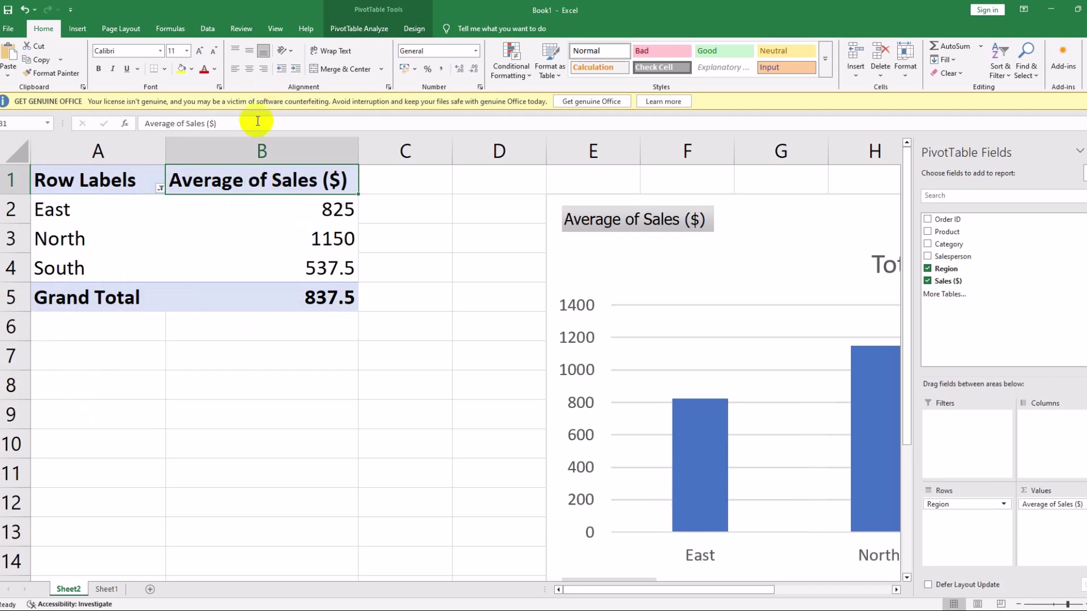
# Select the Average of Sales ($) column and browse the sort options
pyautogui.click(259, 148)
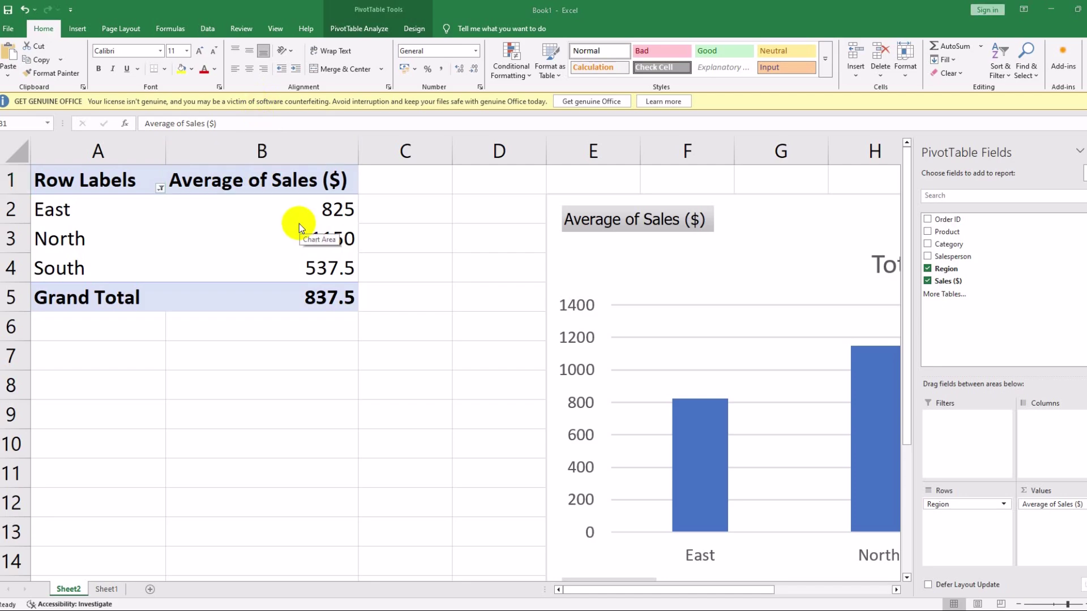
pyautogui.click(249, 179)
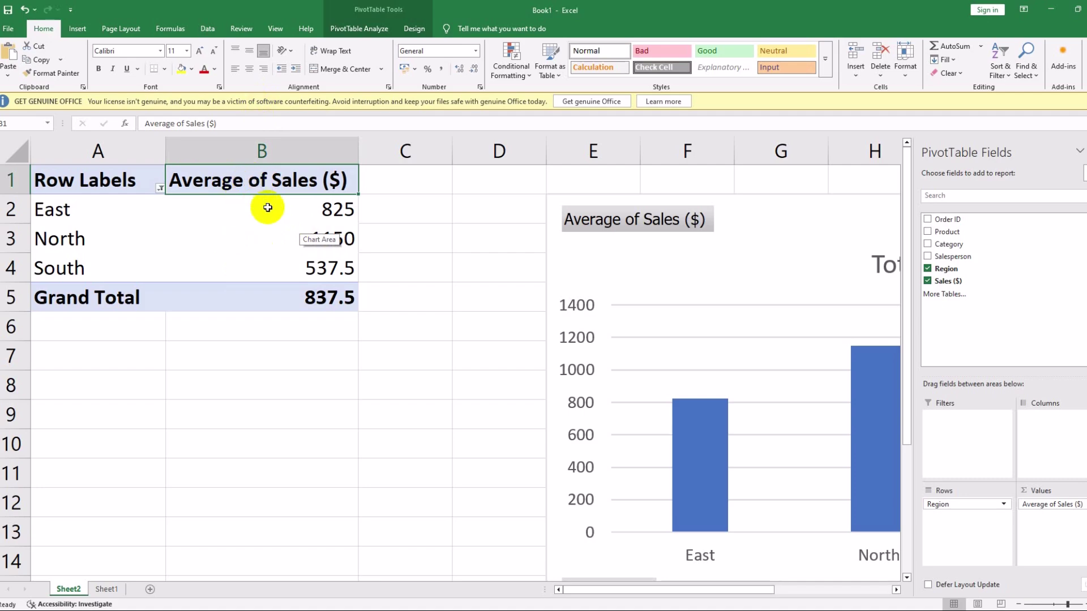
pyautogui.click(998, 60)
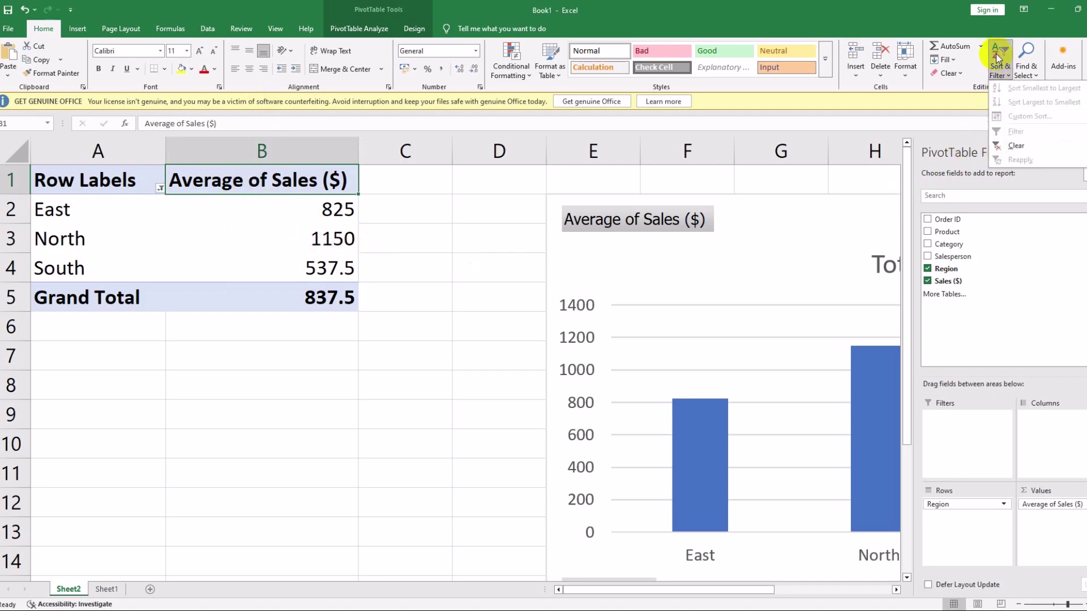
pyautogui.click(1000, 76)
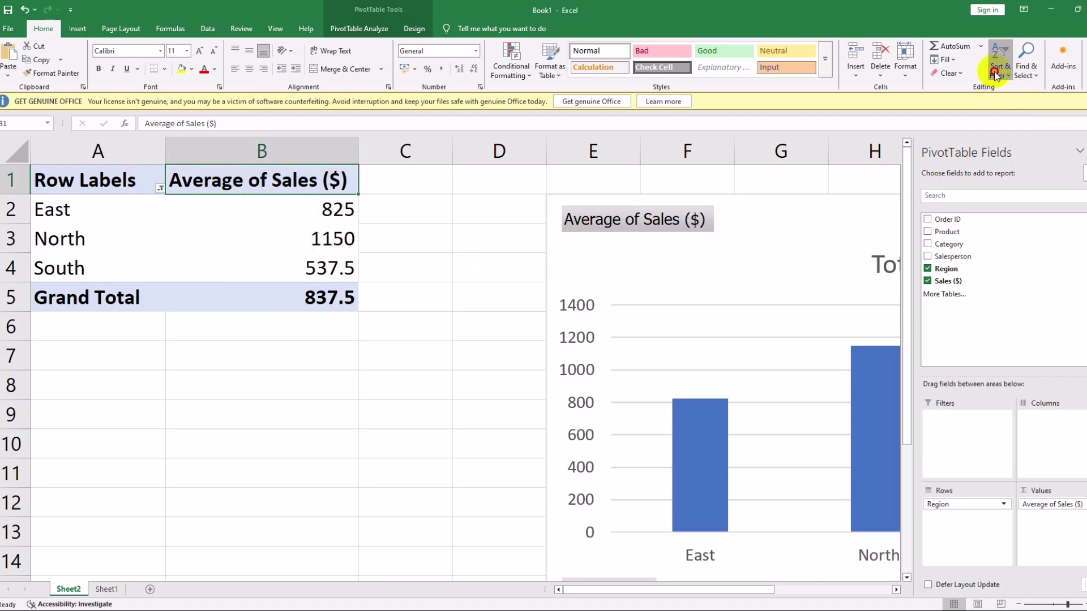
pyautogui.click(1001, 80)
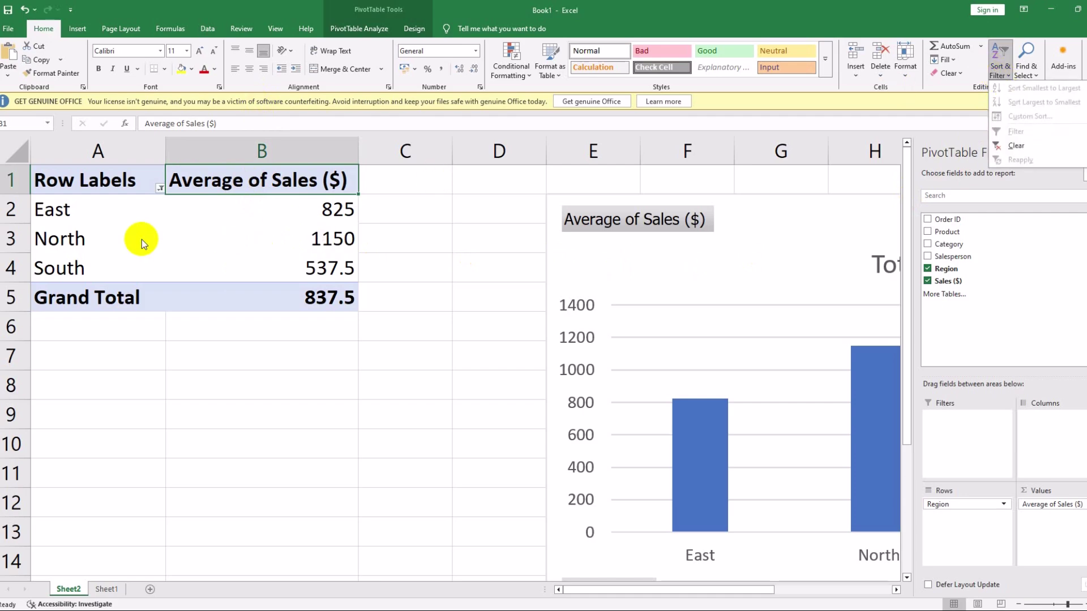
pyautogui.click(215, 180)
pyautogui.click(257, 151)
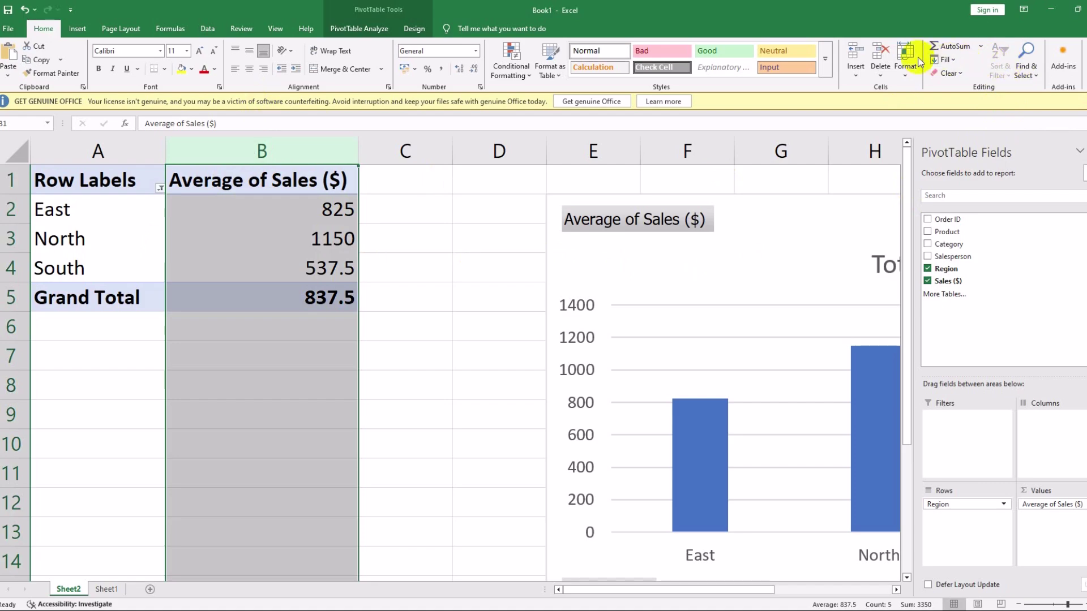
pyautogui.click(226, 236)
pyautogui.click(253, 185)
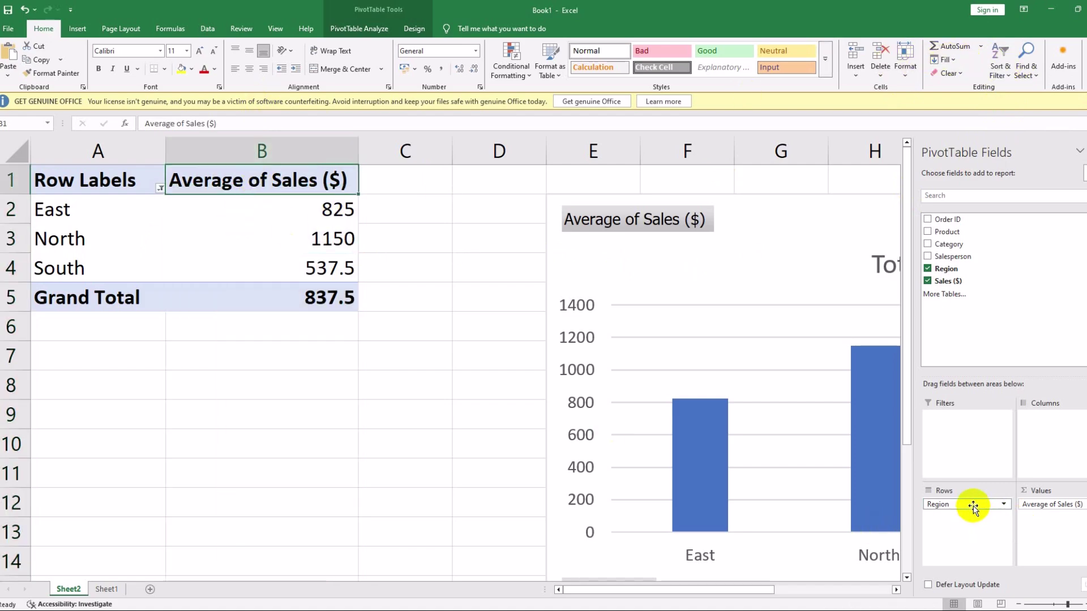
# Reopen Value Field Settings for Average of Sales ($) and confirm Average
pyautogui.click(1044, 505)
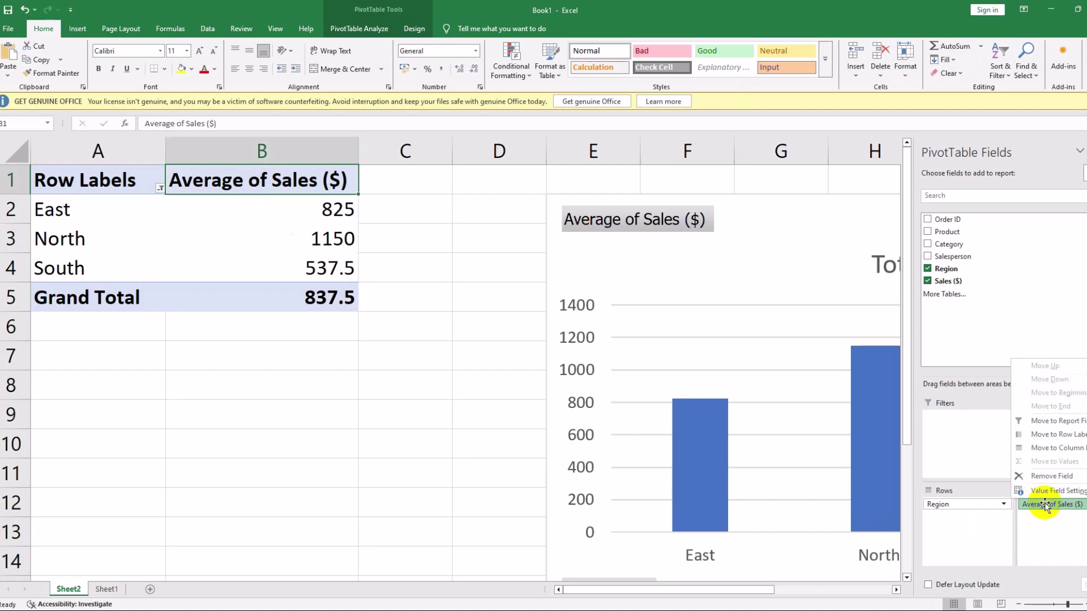
pyautogui.click(1044, 534)
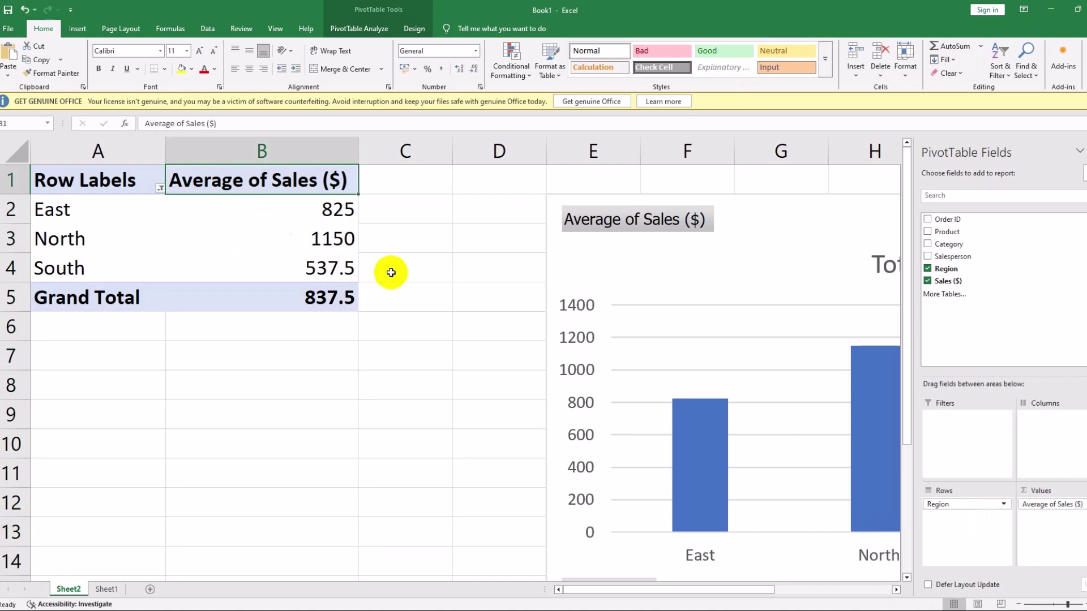
pyautogui.doubleClick(235, 182)
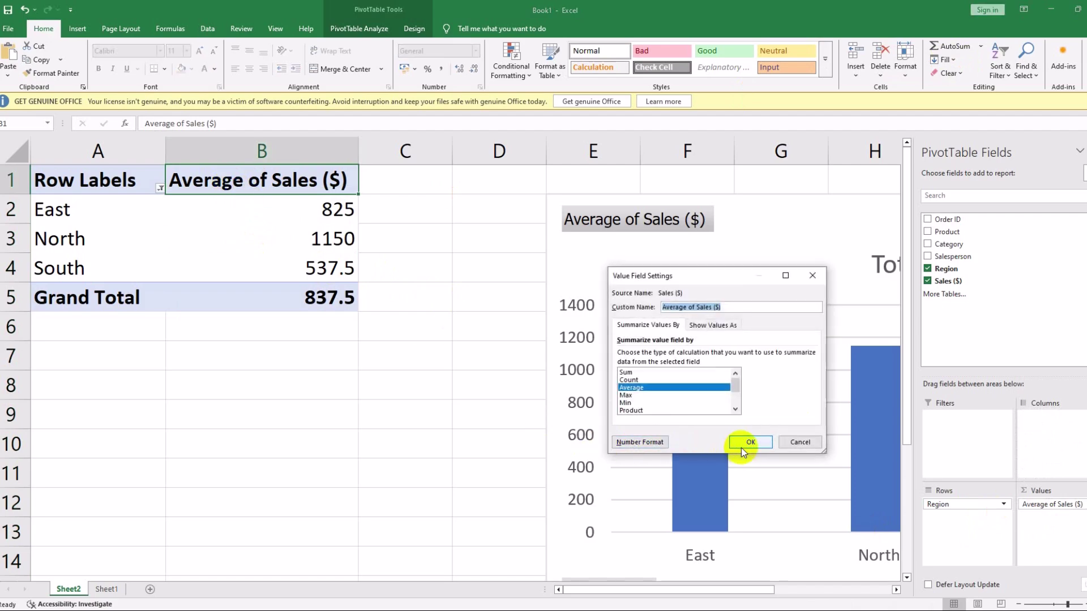
pyautogui.scroll(-2, 679, 403)
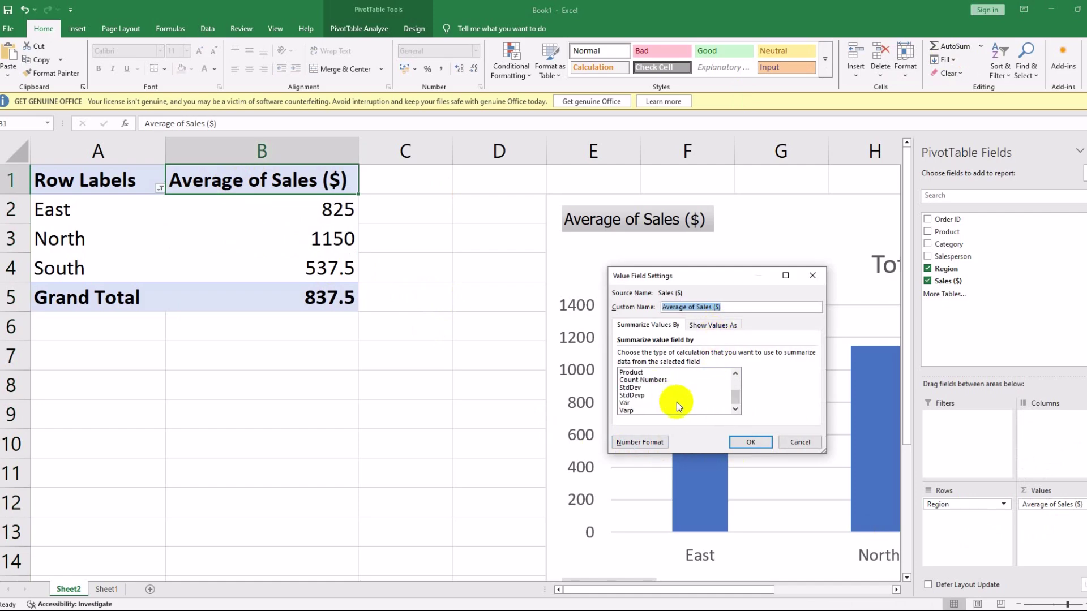
pyautogui.click(752, 443)
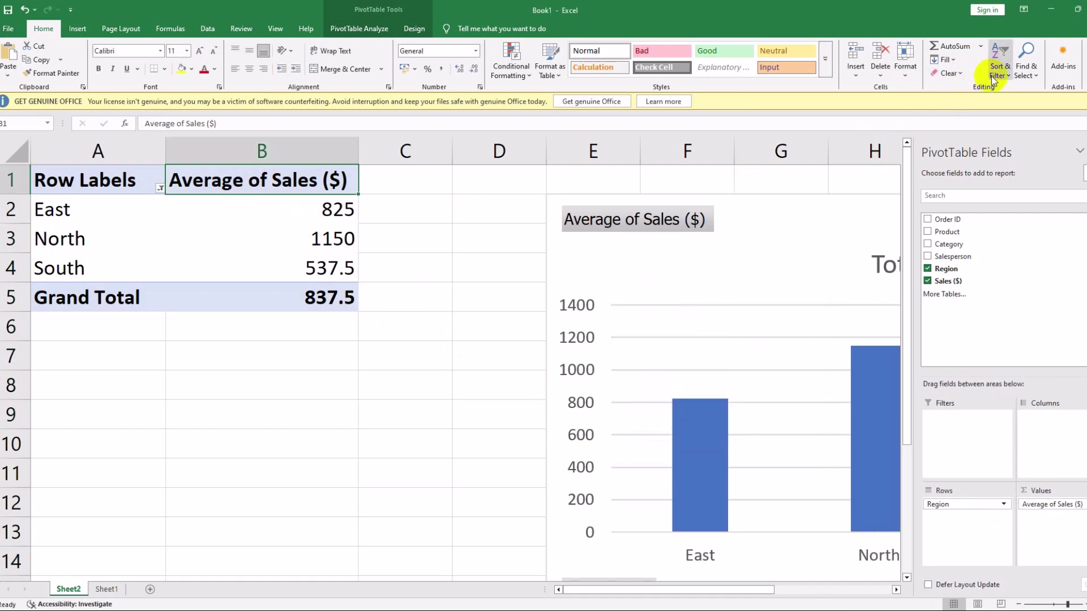
# Sort B2:B4 Largest to Smallest: North 1150, East 825, South 537.5
pyautogui.press('Down')
pyautogui.hotkey('shift', 'Down')
pyautogui.hotkey('shift', 'Down')
pyautogui.click(999, 53)
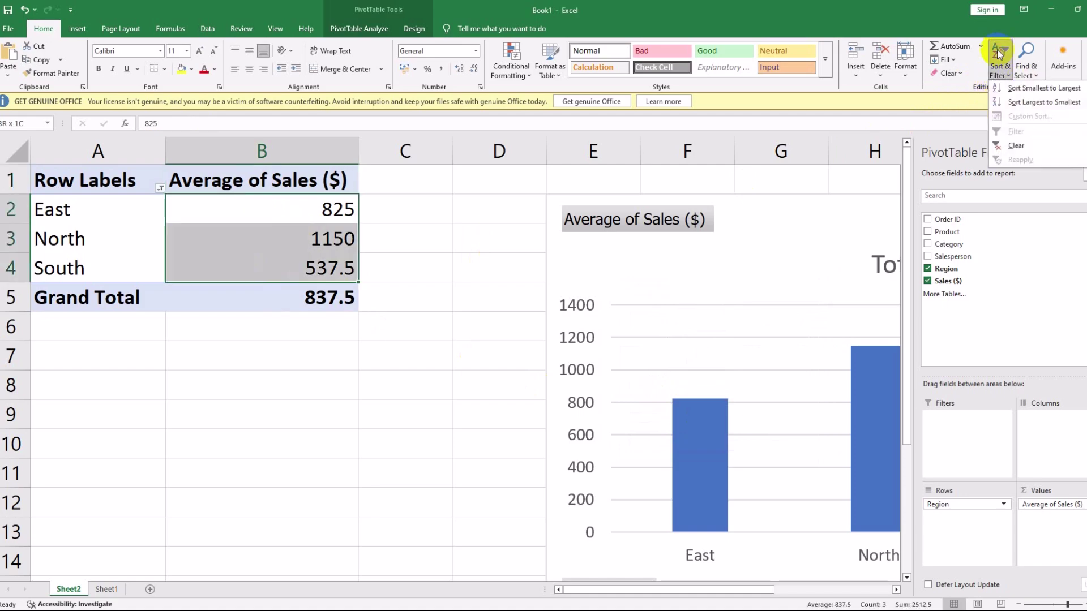
pyautogui.click(1055, 104)
pyautogui.click(235, 211)
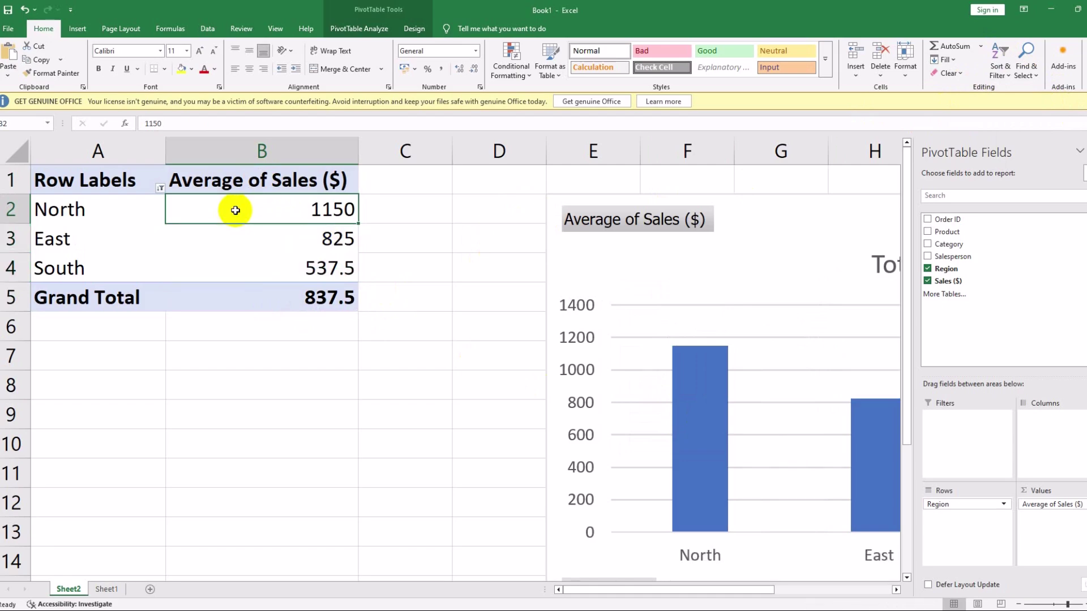
pyautogui.click(265, 234)
pyautogui.click(264, 269)
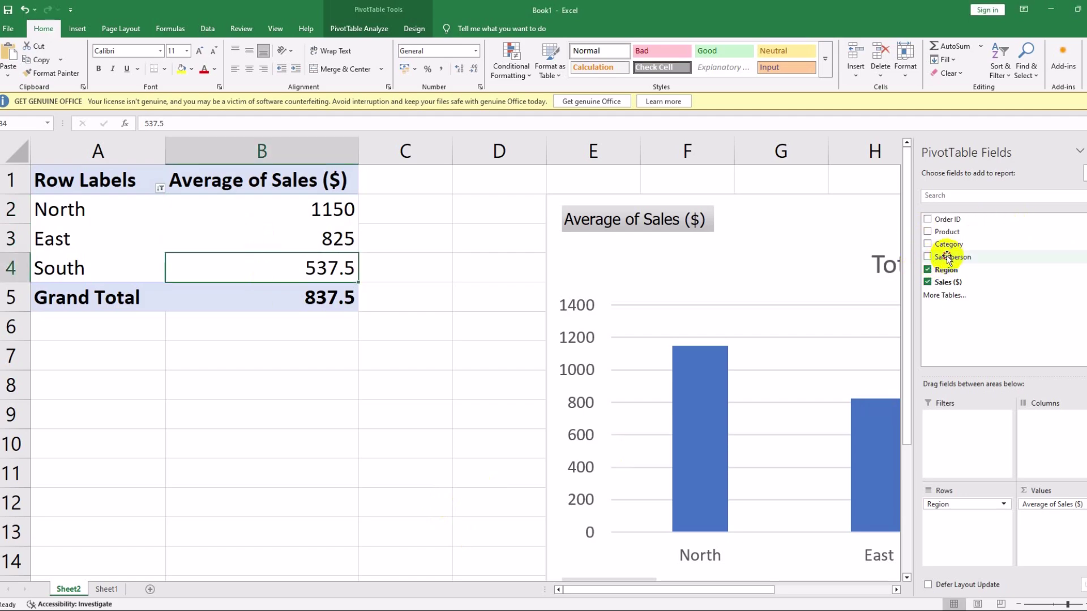
# Add Salesperson to Columns (John, Michael, Sarah) and drag the PivotChart right to reveal Grand Total
pyautogui.moveTo(951, 258)
pyautogui.mouseDown()
pyautogui.moveTo(980, 351)
pyautogui.moveTo(1054, 450)
pyautogui.moveTo(983, 281)
pyautogui.moveTo(941, 252)
pyautogui.moveTo(983, 267)
pyautogui.moveTo(1022, 349)
pyautogui.moveTo(1044, 446)
pyautogui.mouseUp()
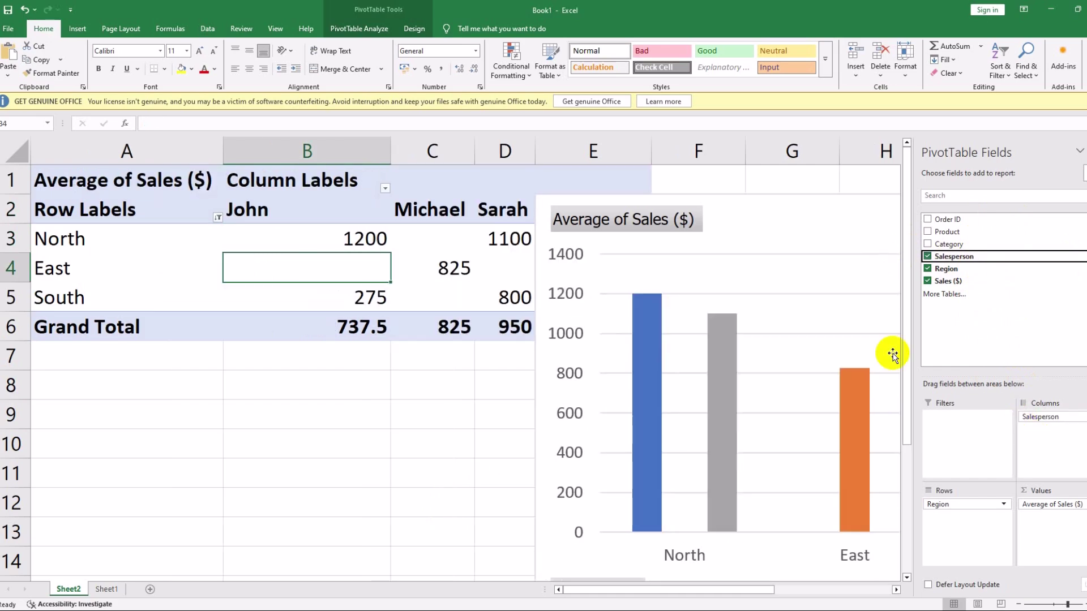
pyautogui.scroll(-1, 527, 208)
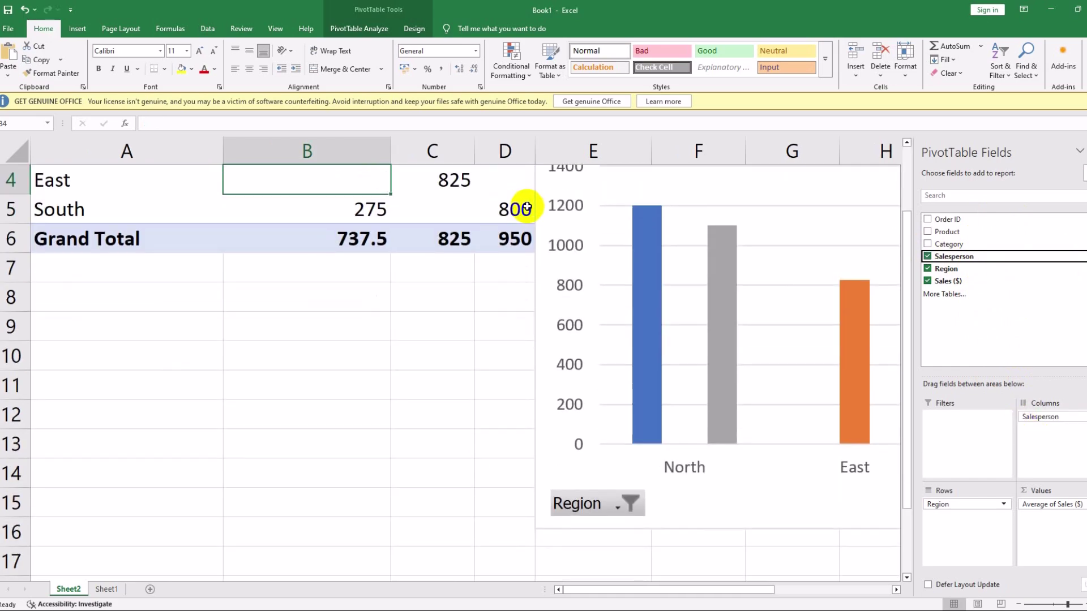
pyautogui.scroll(1, 650, 279)
pyautogui.click(628, 203)
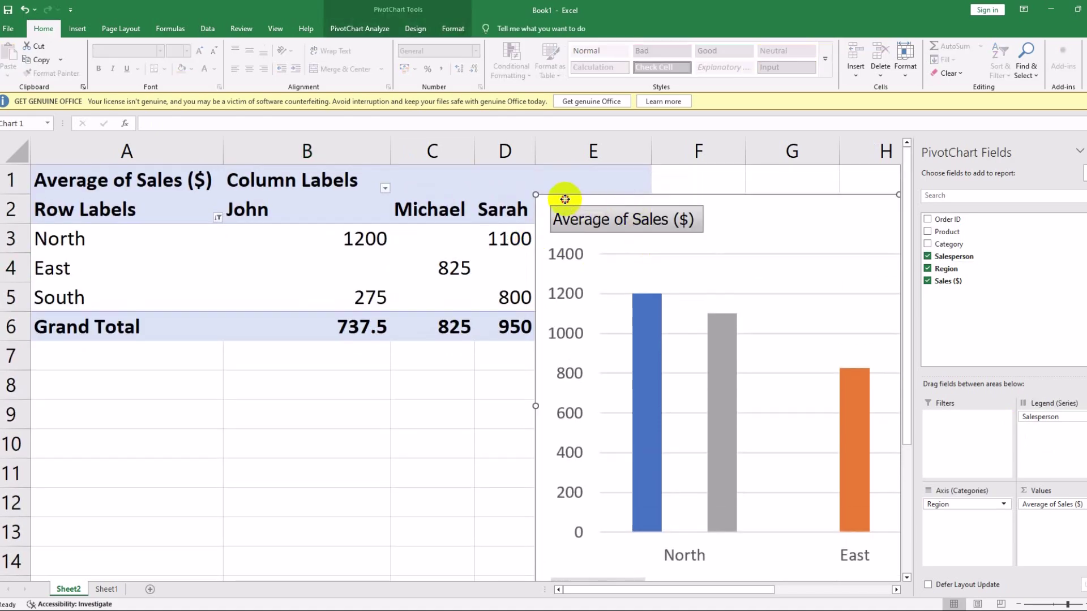
pyautogui.moveTo(563, 199); pyautogui.dragTo(794, 221)
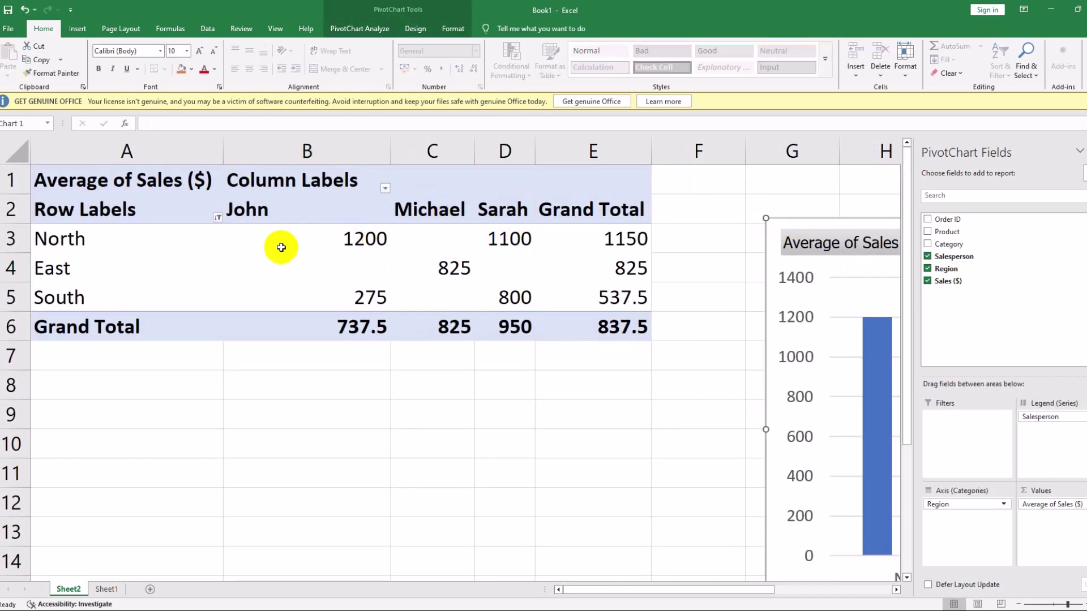
# Widen column B so the region labels and John's figures have more room
pyautogui.click(142, 257)
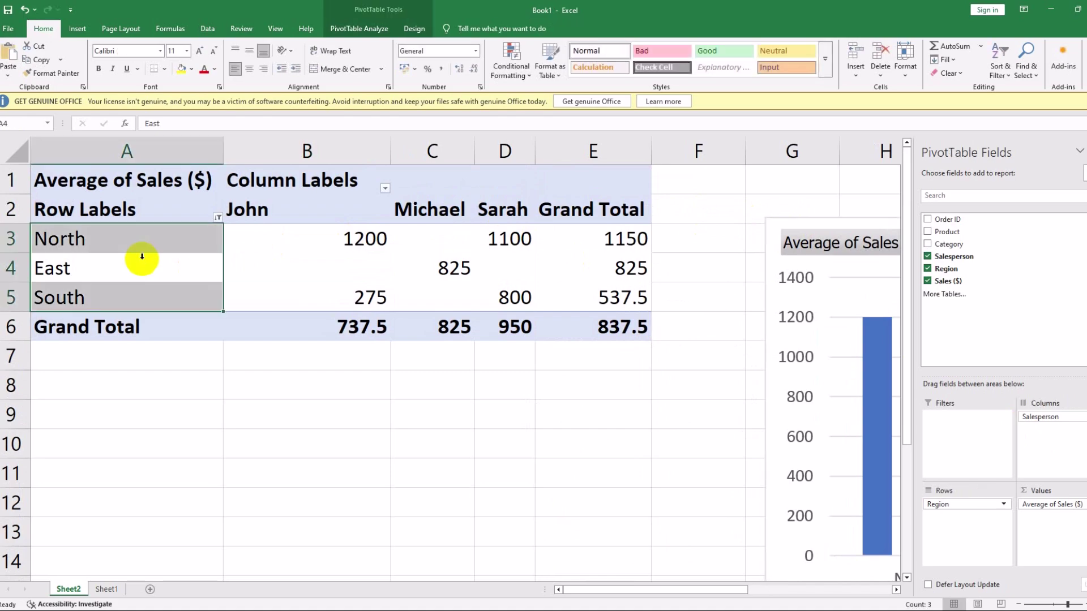
pyautogui.click(130, 256)
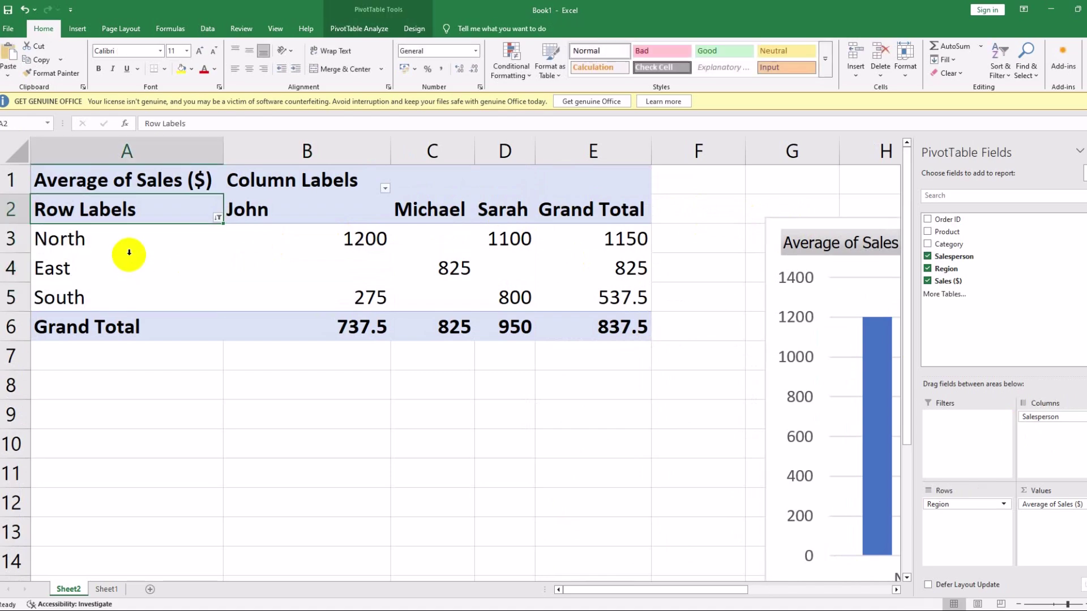
pyautogui.click(289, 184)
pyautogui.moveTo(391, 150); pyautogui.dragTo(416, 148)
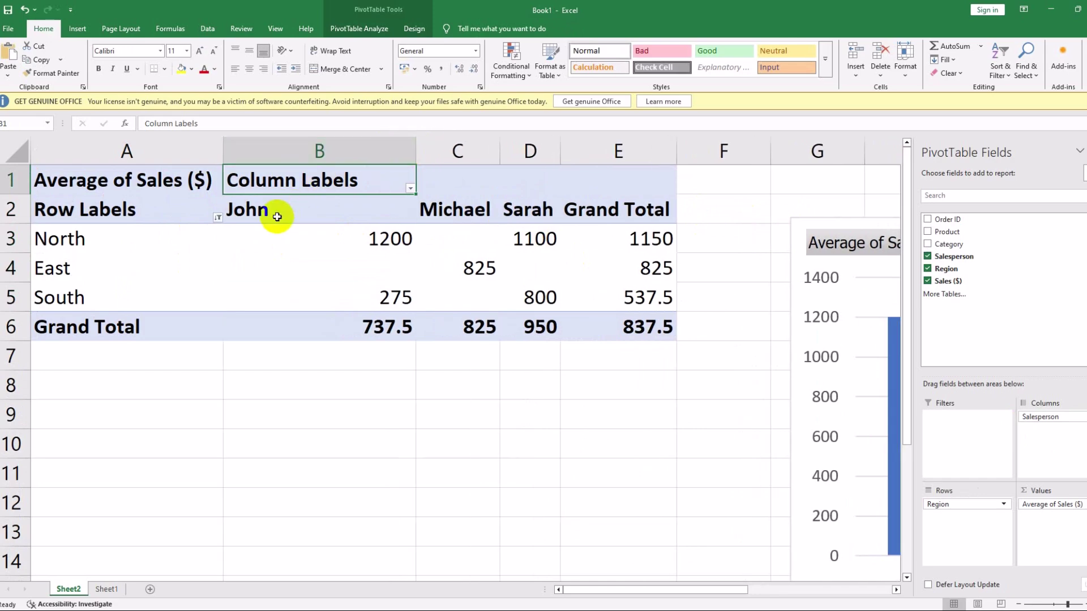
# Review John's, Michael's and Sarah's regional averages and the North, East and South grand totals
pyautogui.click(164, 217)
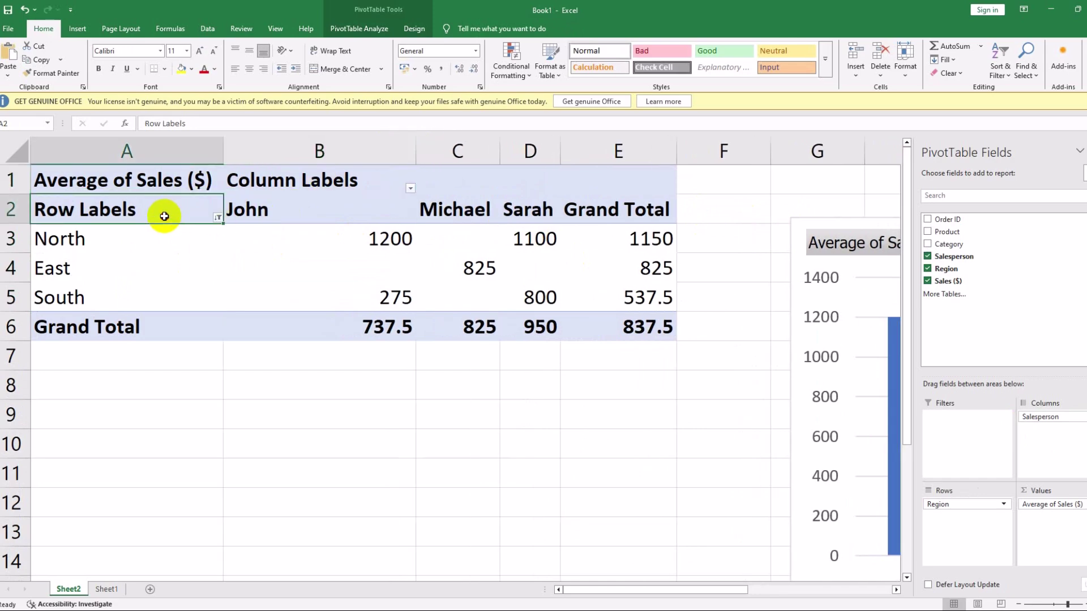
pyautogui.click(271, 209)
pyautogui.click(368, 234)
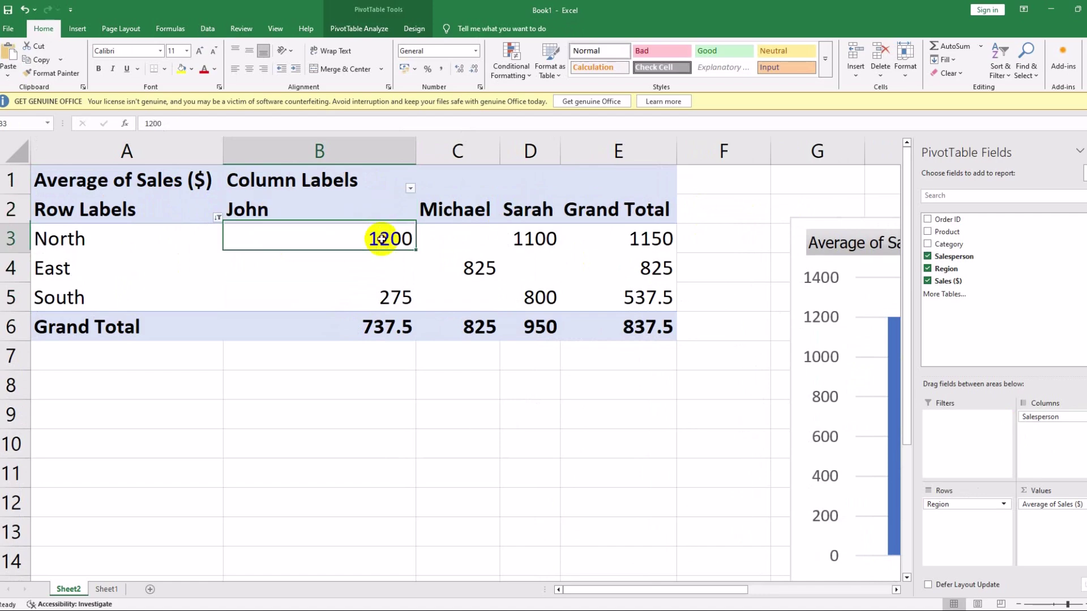
pyautogui.click(376, 297)
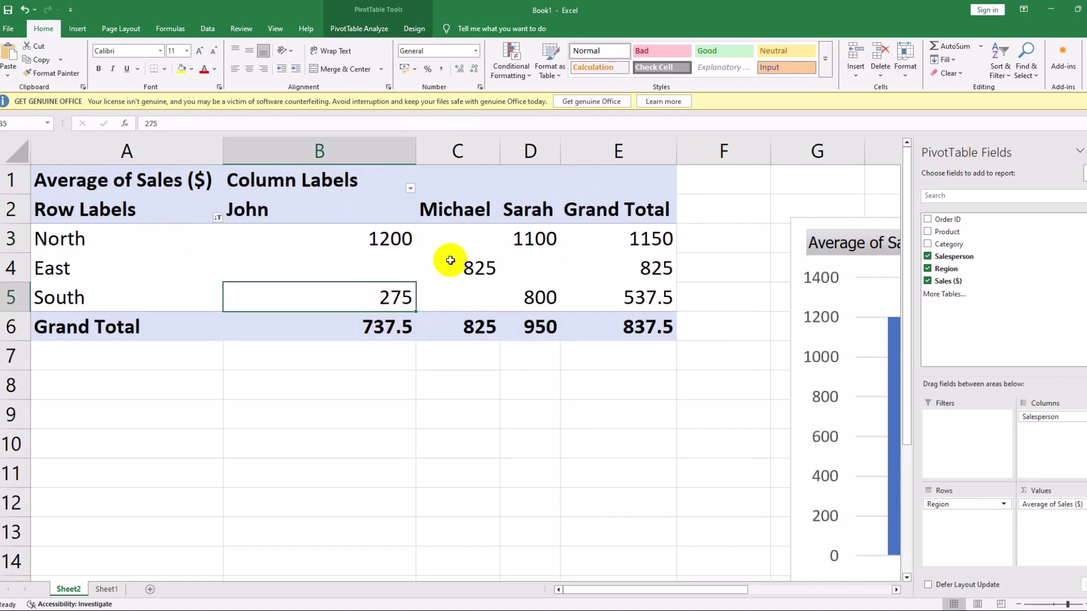
pyautogui.click(453, 204)
pyautogui.click(478, 275)
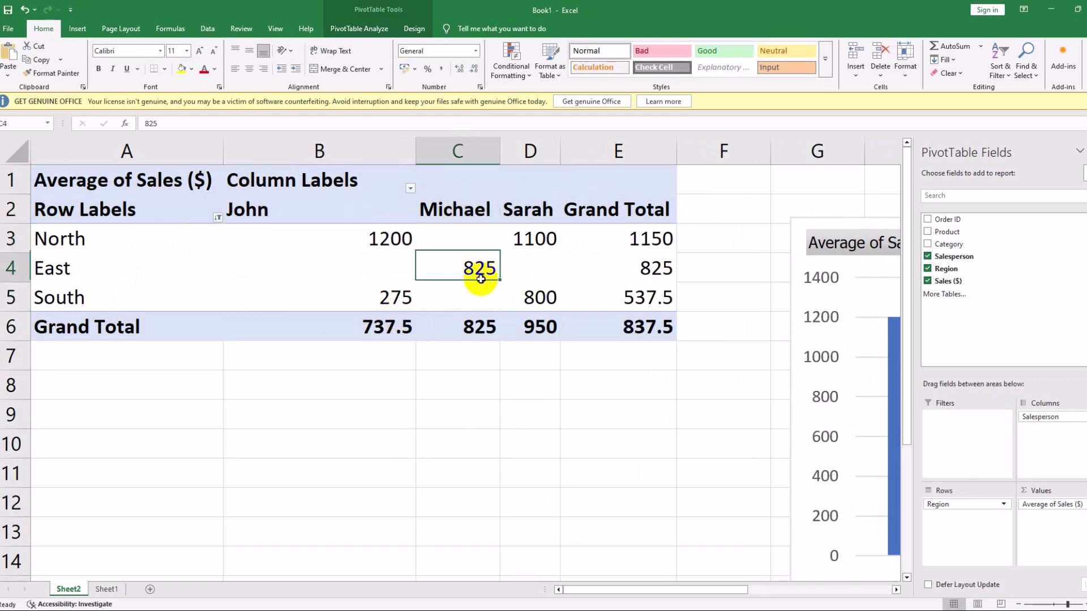
pyautogui.click(529, 208)
pyautogui.click(532, 238)
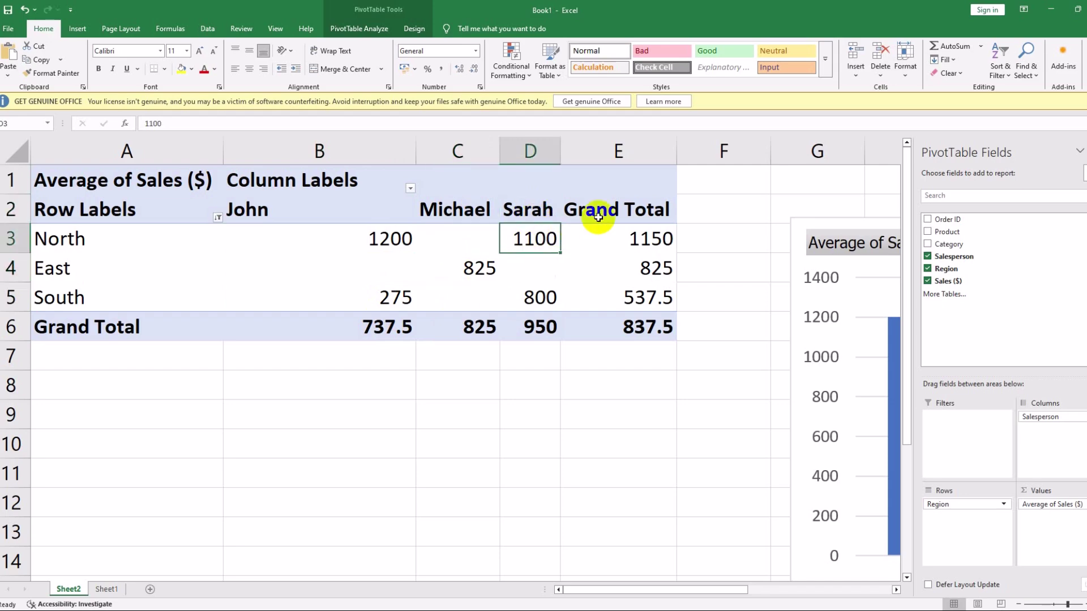
pyautogui.click(635, 238)
pyautogui.click(631, 269)
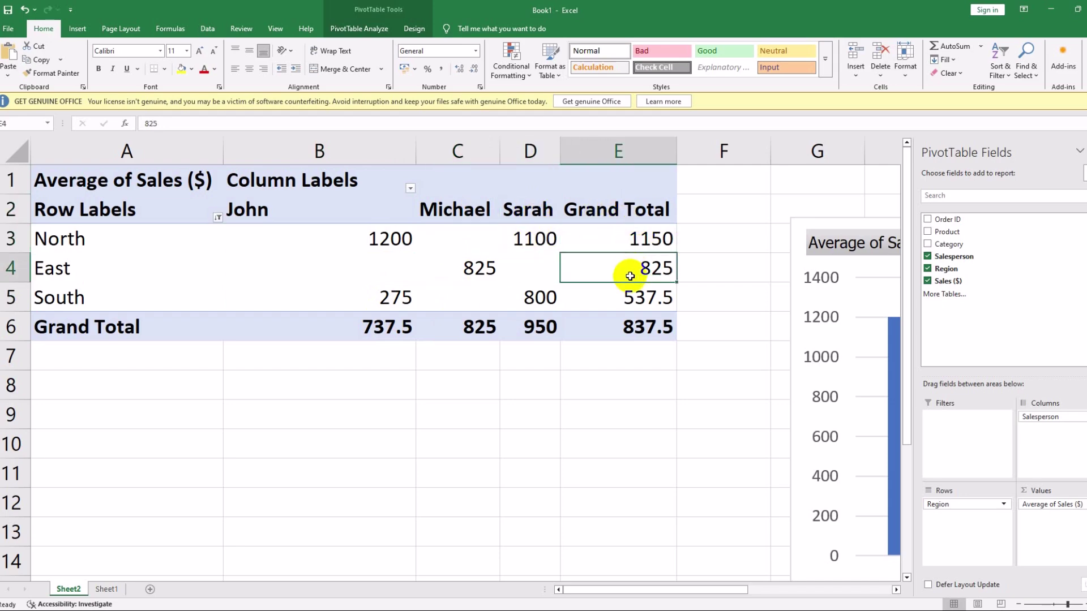
pyautogui.click(627, 295)
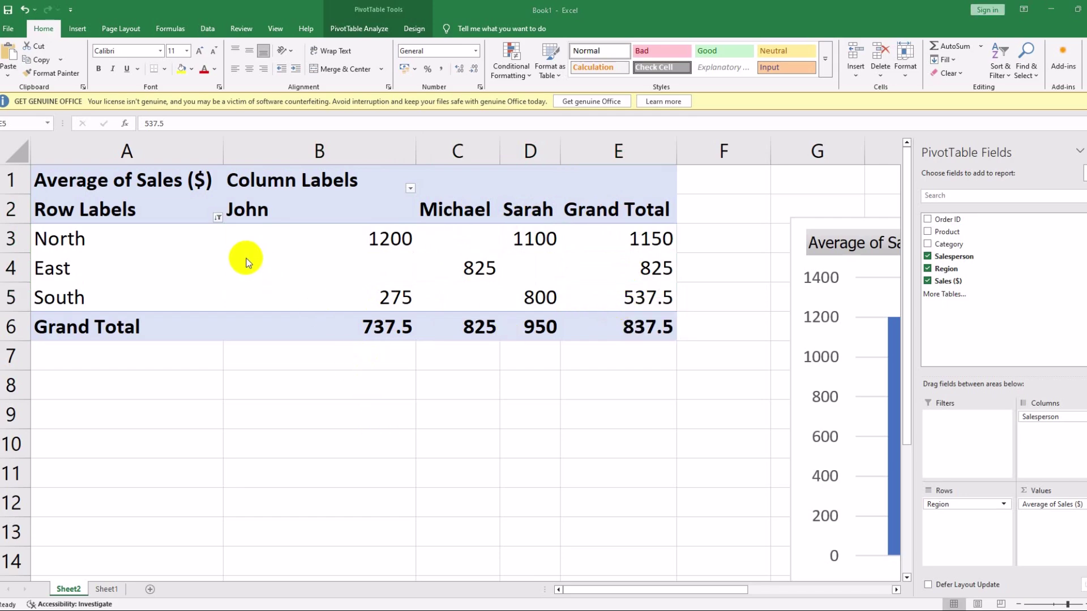
pyautogui.click(120, 239)
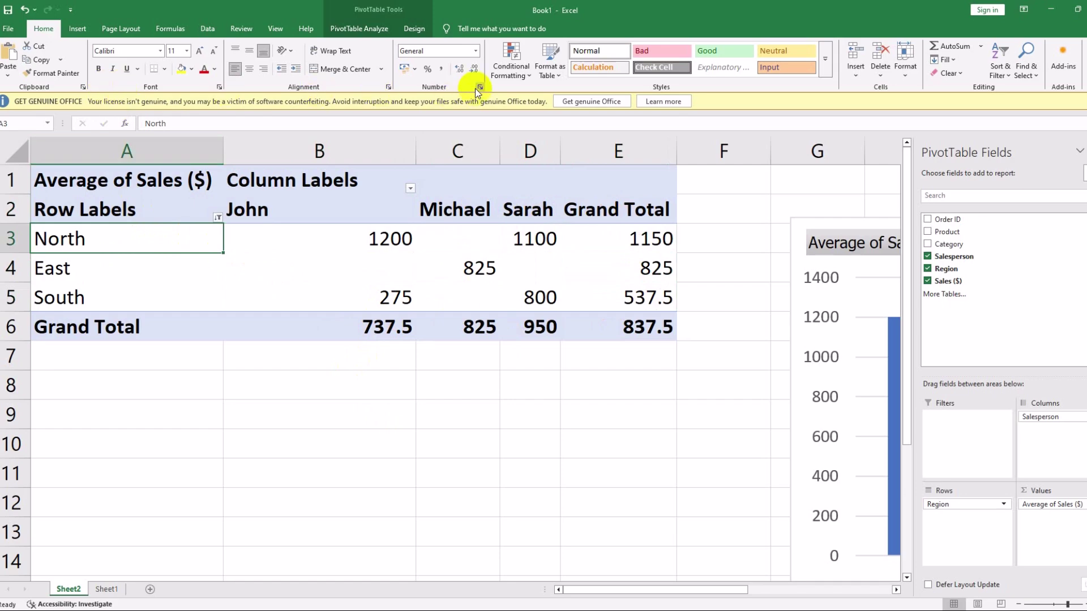
# Apply the light salmon PivotTable style from the Design styles gallery
pyautogui.click(411, 31)
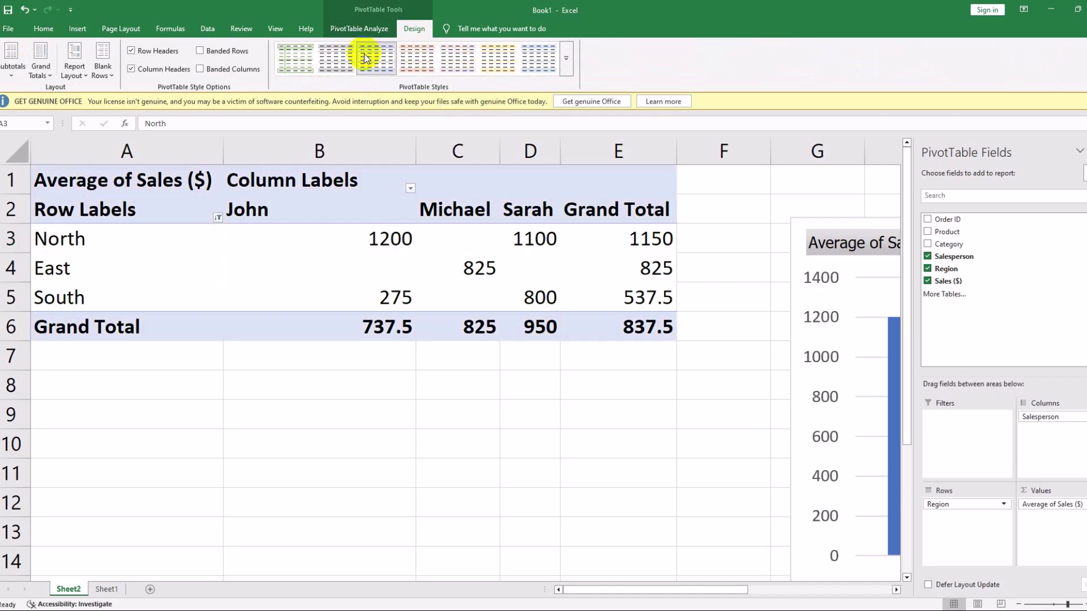
pyautogui.click(411, 64)
pyautogui.click(365, 203)
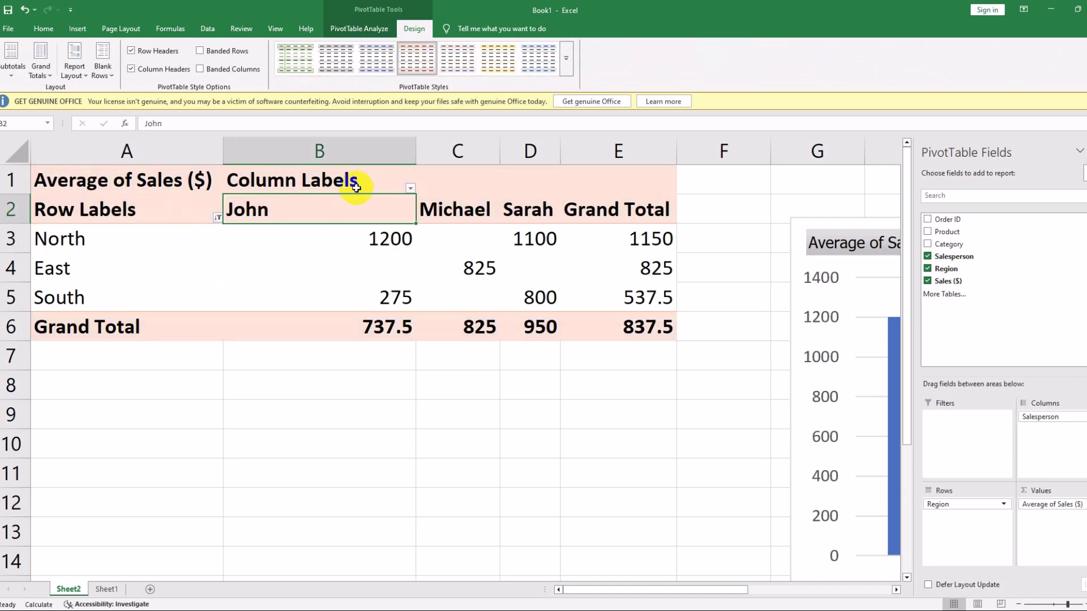
pyautogui.click(467, 209)
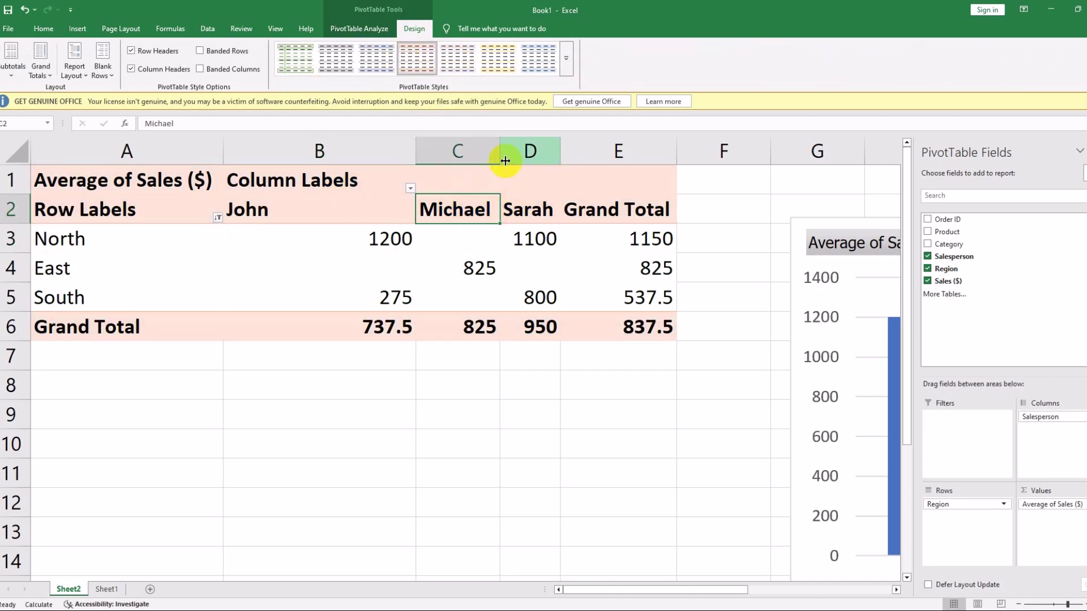
# Widen the Michael and Sarah columns and narrow John's column B to fit its values
pyautogui.moveTo(499, 148); pyautogui.dragTo(608, 150)
pyautogui.click(316, 210)
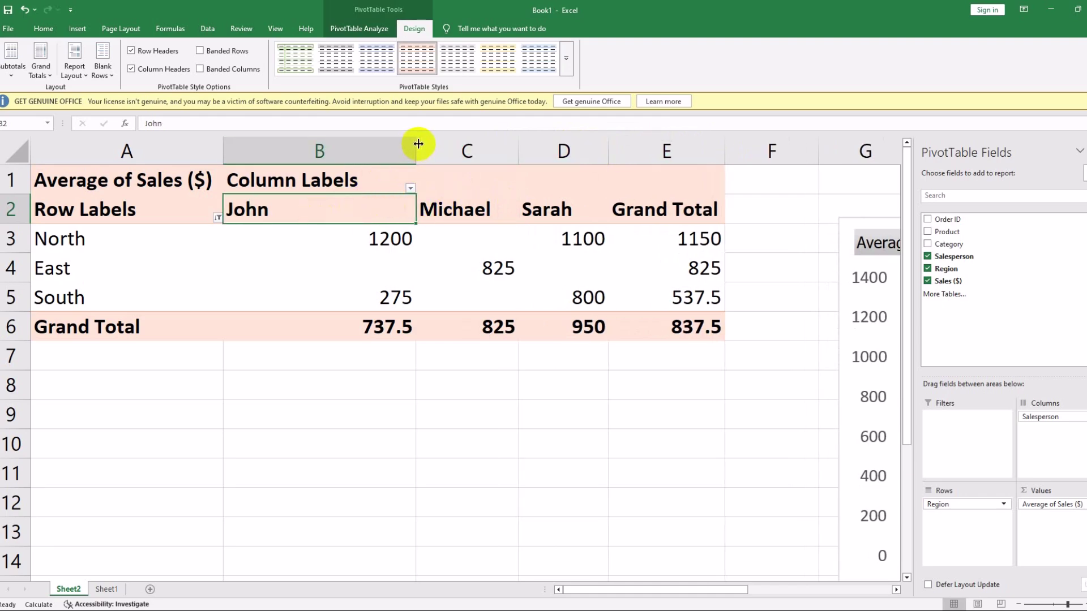
pyautogui.moveTo(418, 144); pyautogui.dragTo(384, 147)
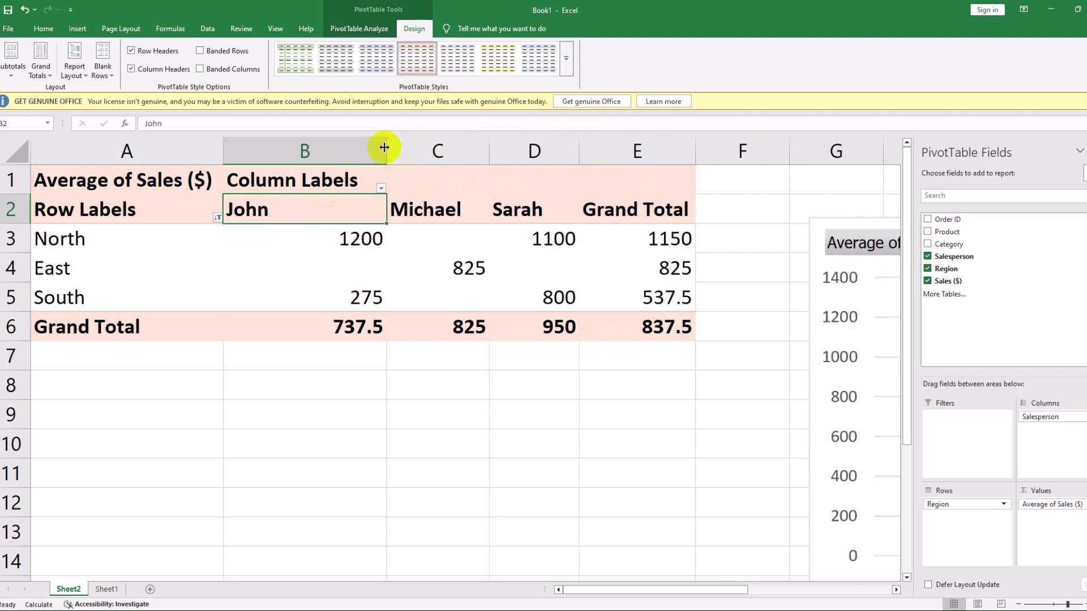